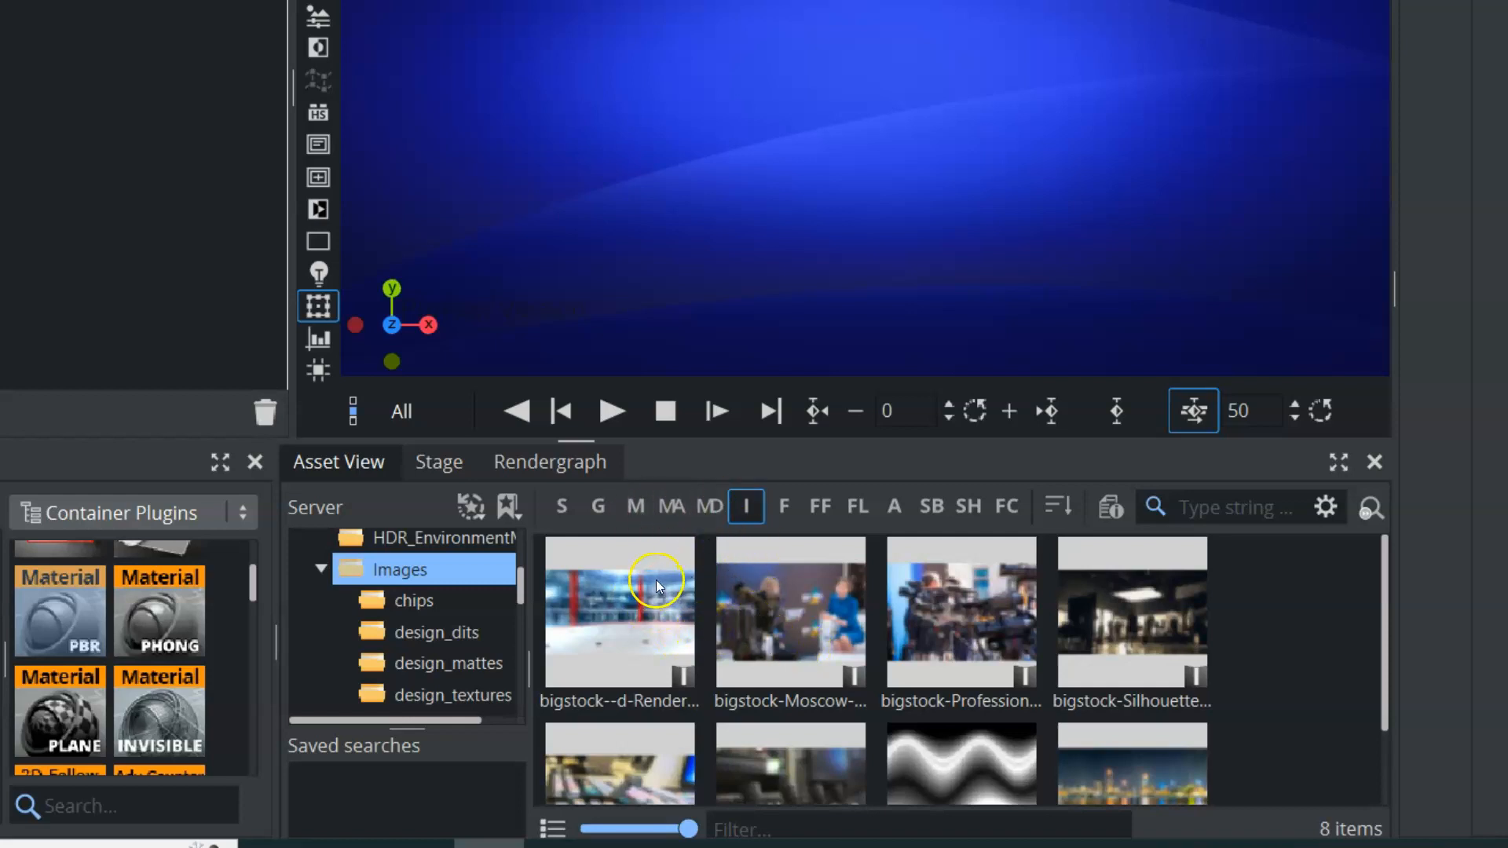
Show only image assets from the server's Images folder in the asset view
left_click(412, 574)
left_click(384, 571)
left_click(751, 508)
left_click(752, 514)
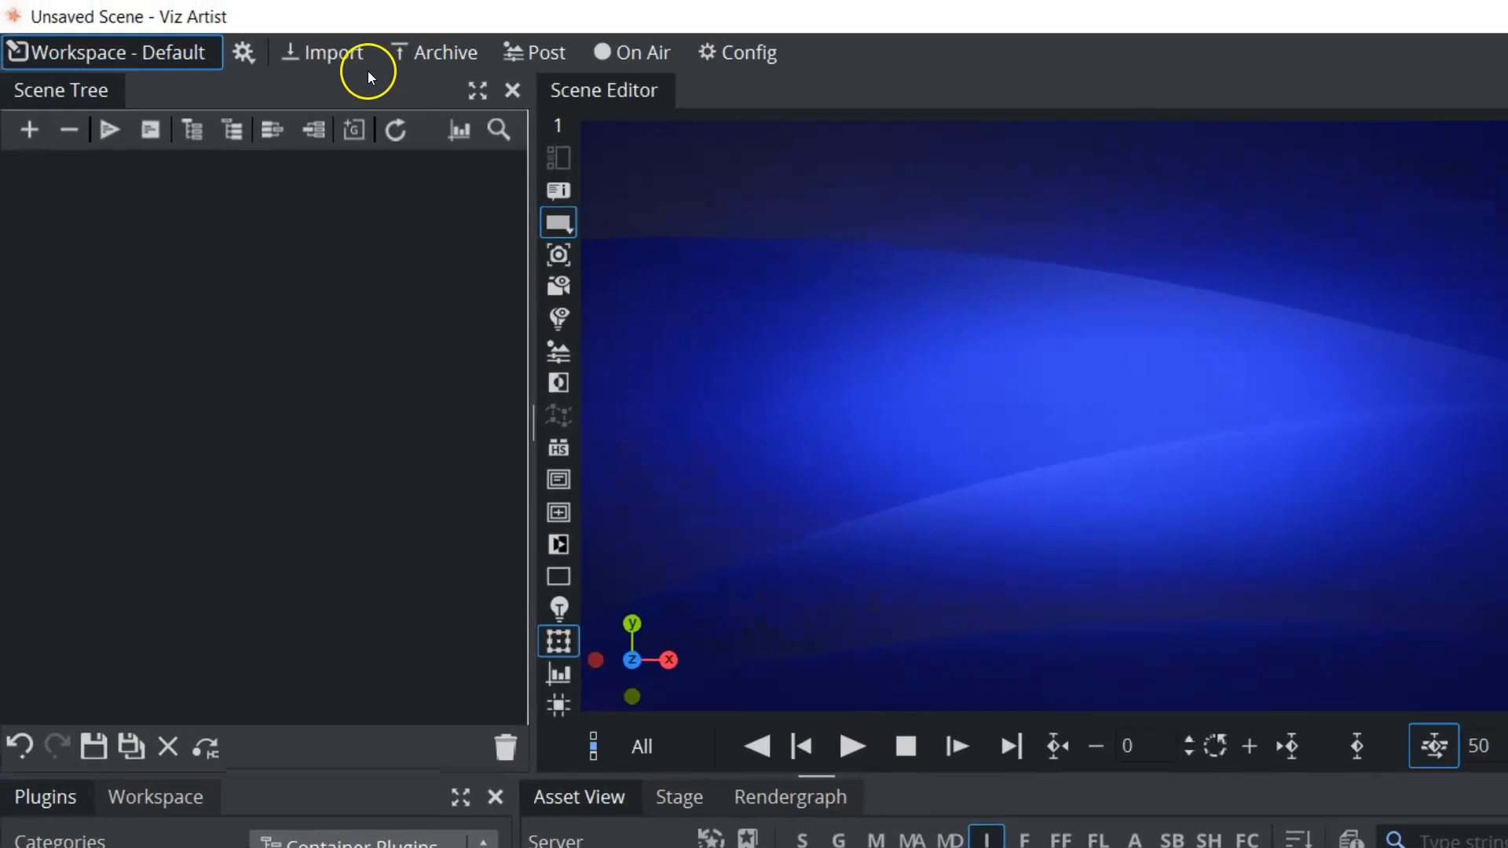
Look at the file import area with the import type set to Images and return to the default workspace
left_click(342, 53)
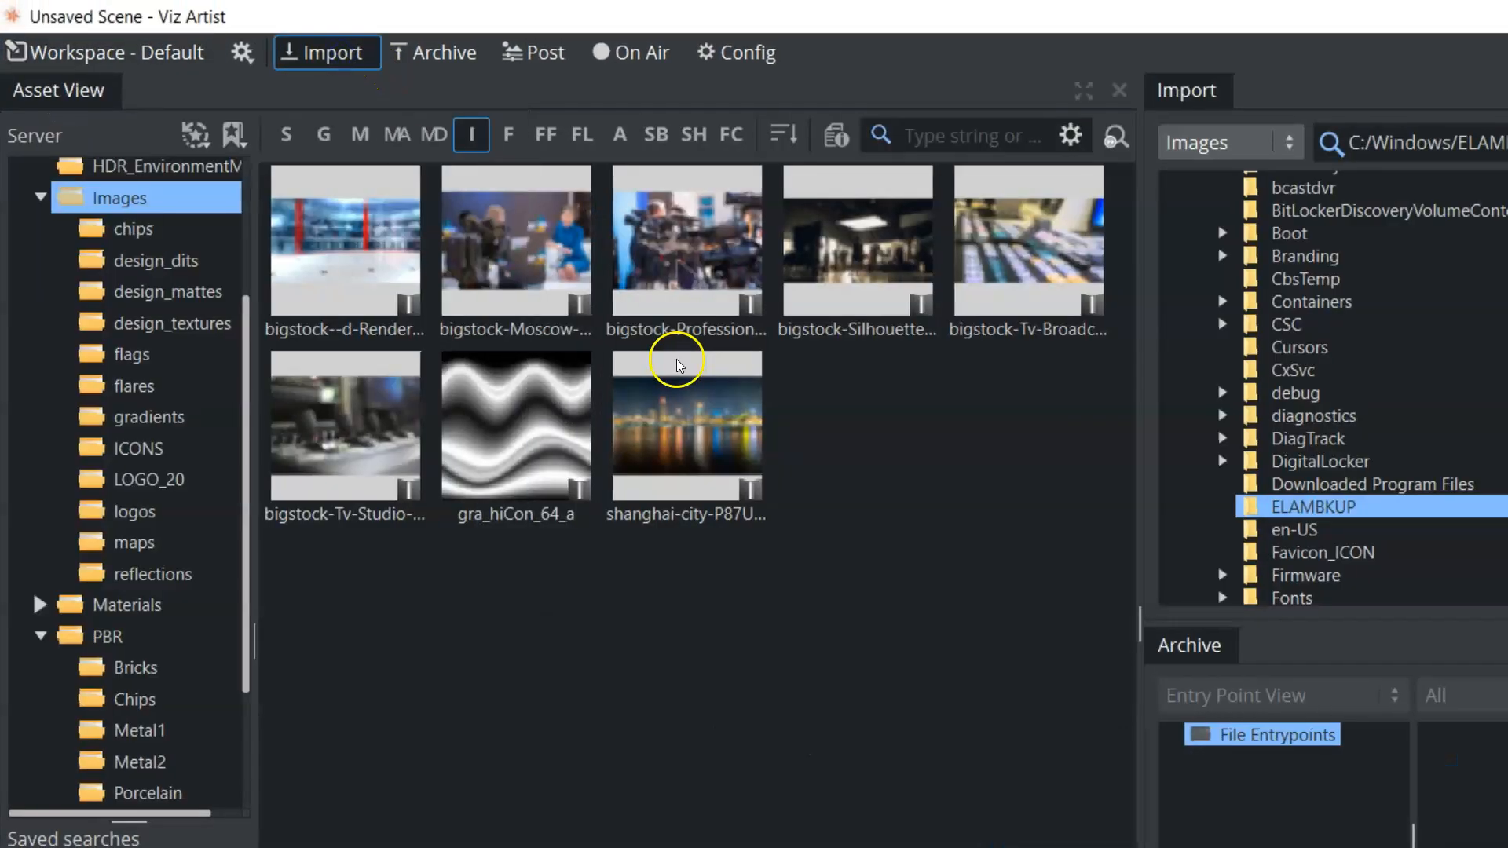
left_click(1233, 149)
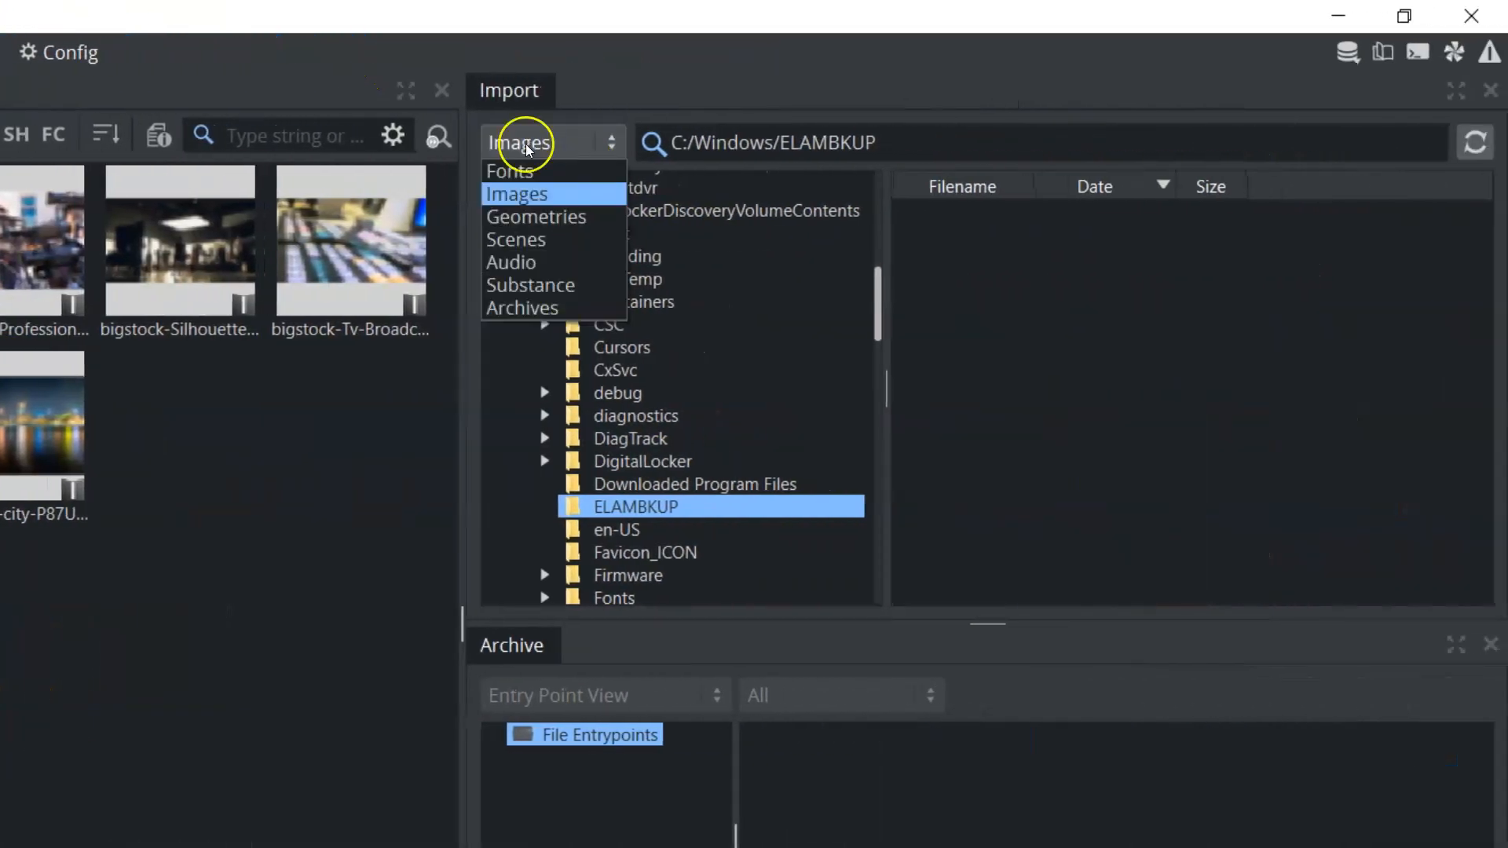
left_click(509, 193)
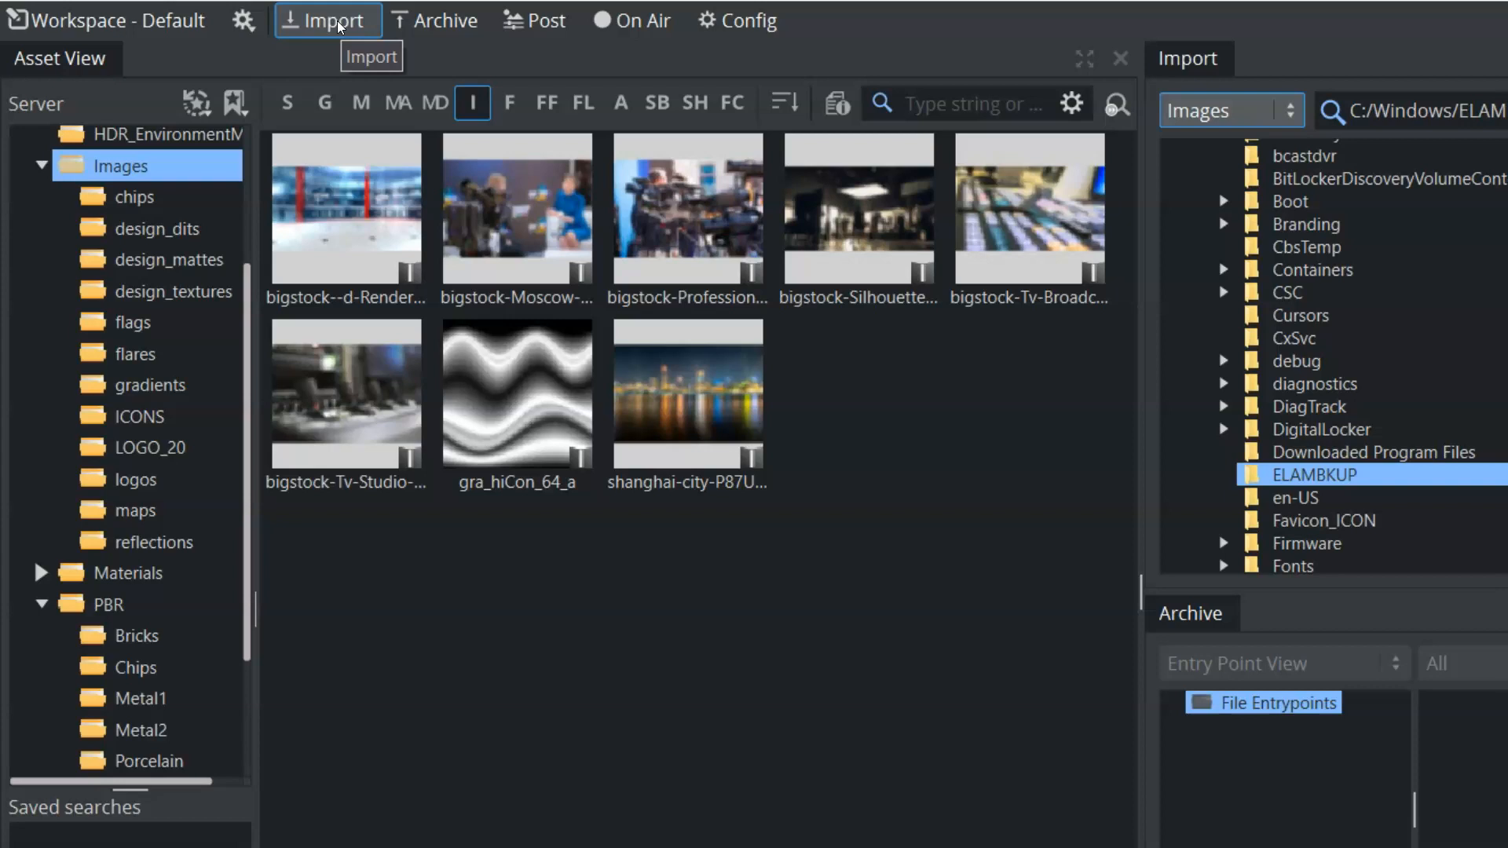
left_click(243, 21)
left_click(277, 55)
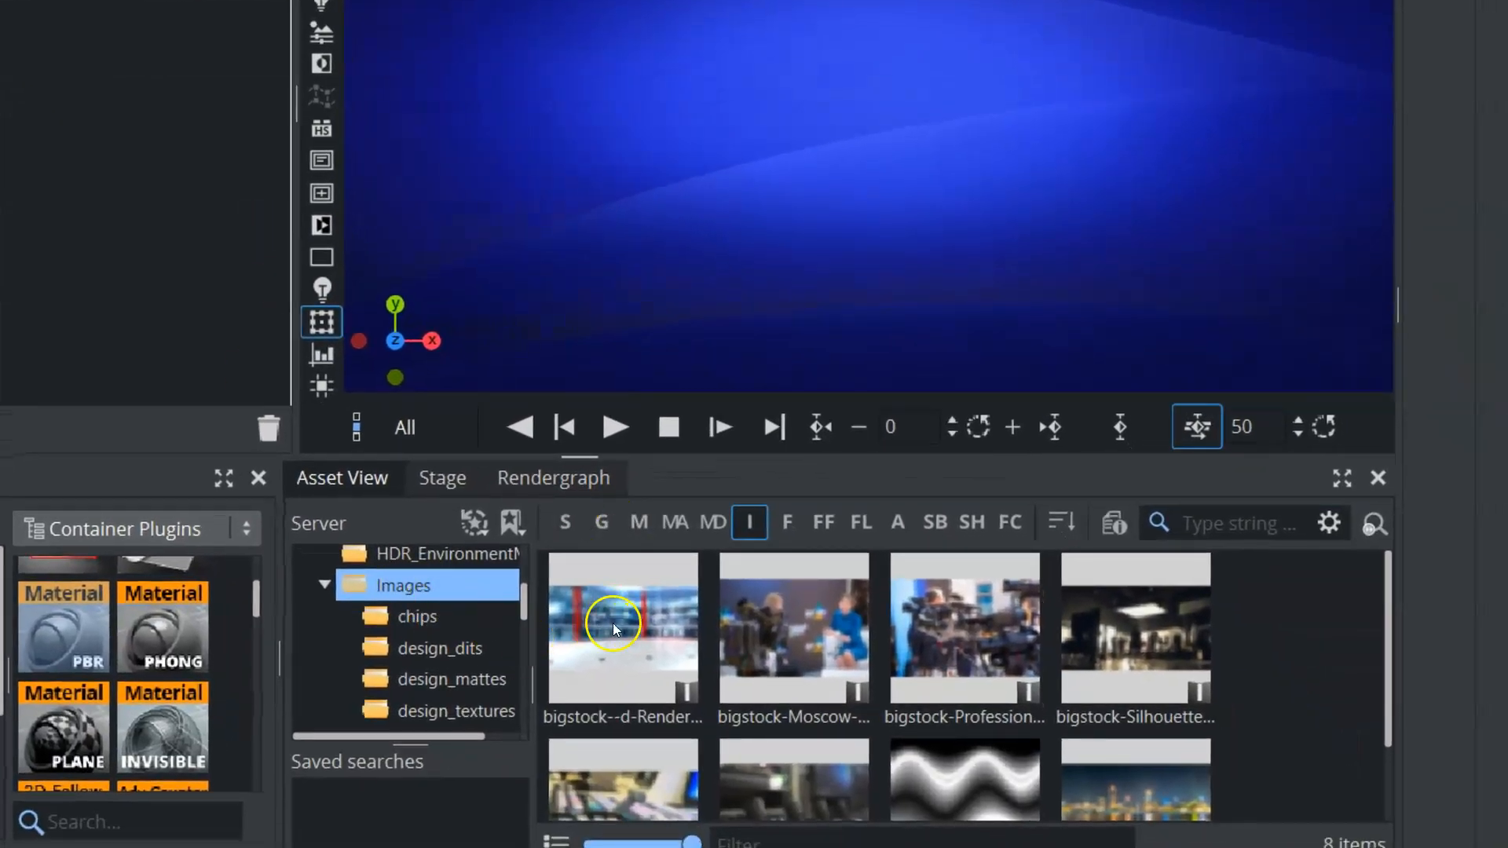
Examine the export file types and other asset options for the bigstock--d-Rendering image, cancelling the export
left_click(632, 647)
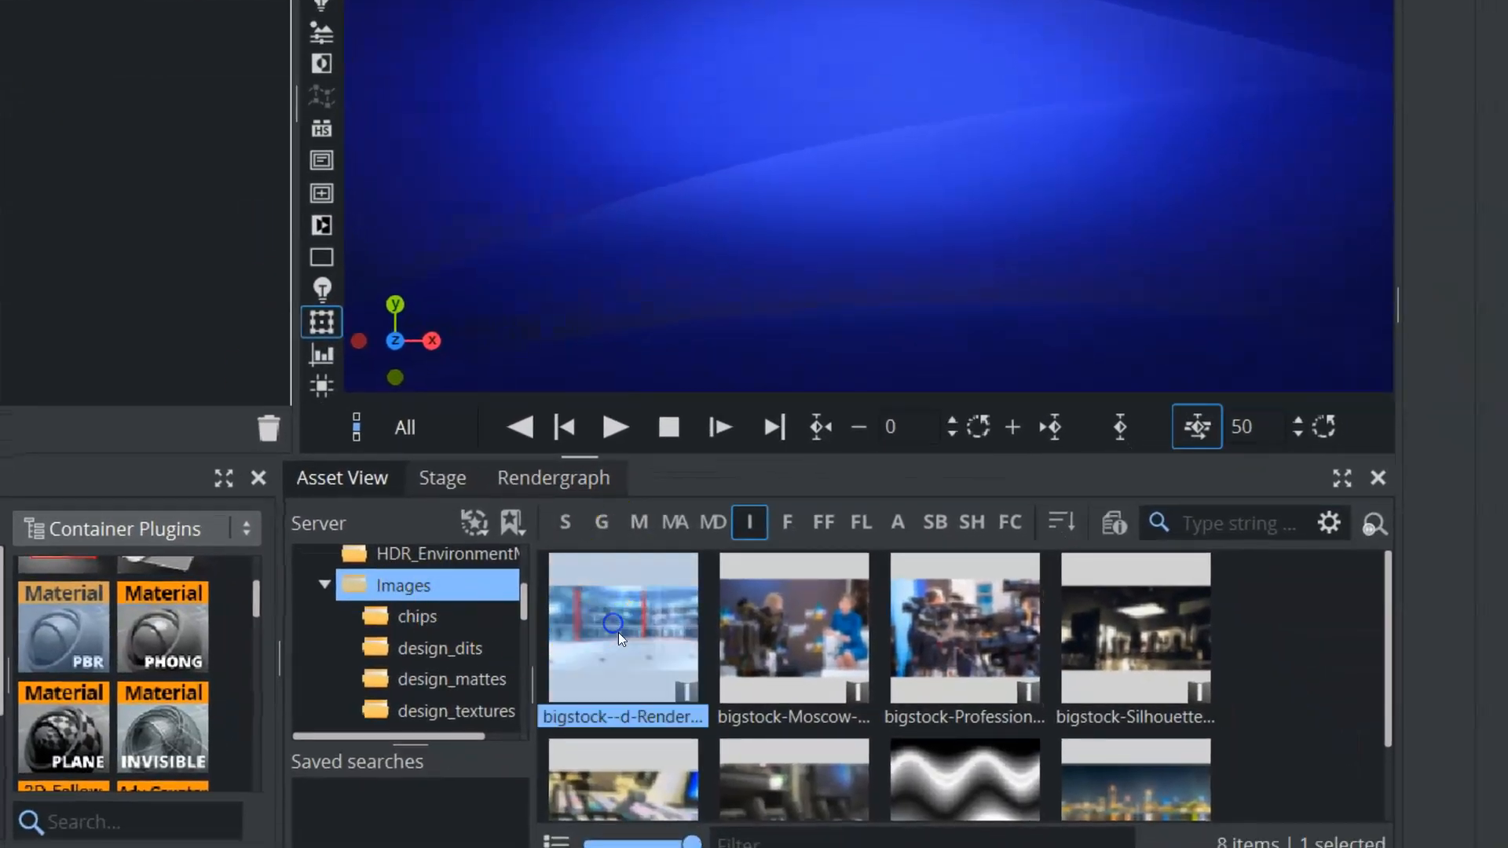
left_click(611, 621)
right_click(608, 605)
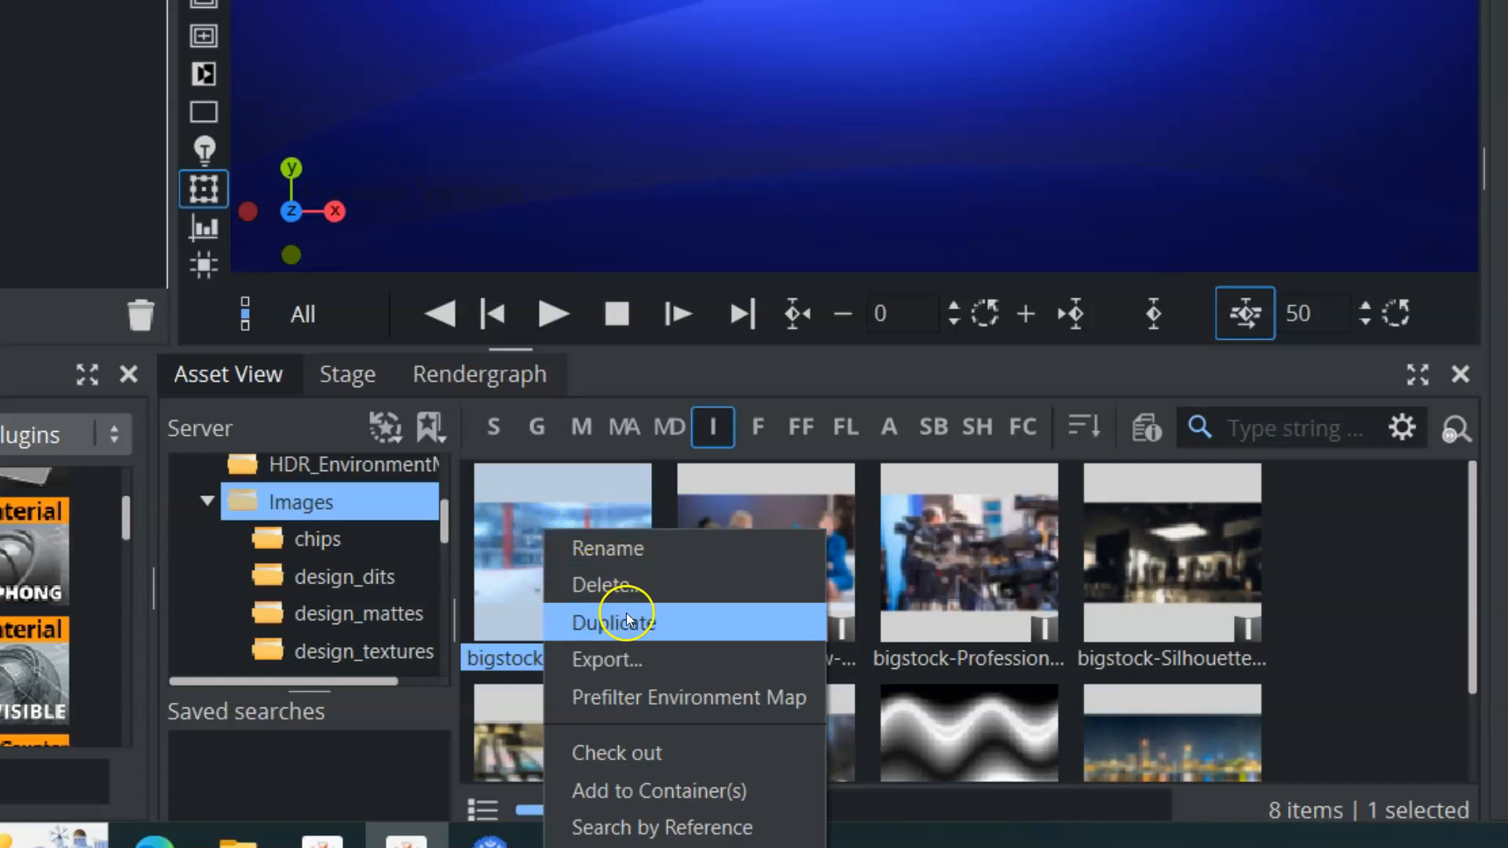
left_click(629, 657)
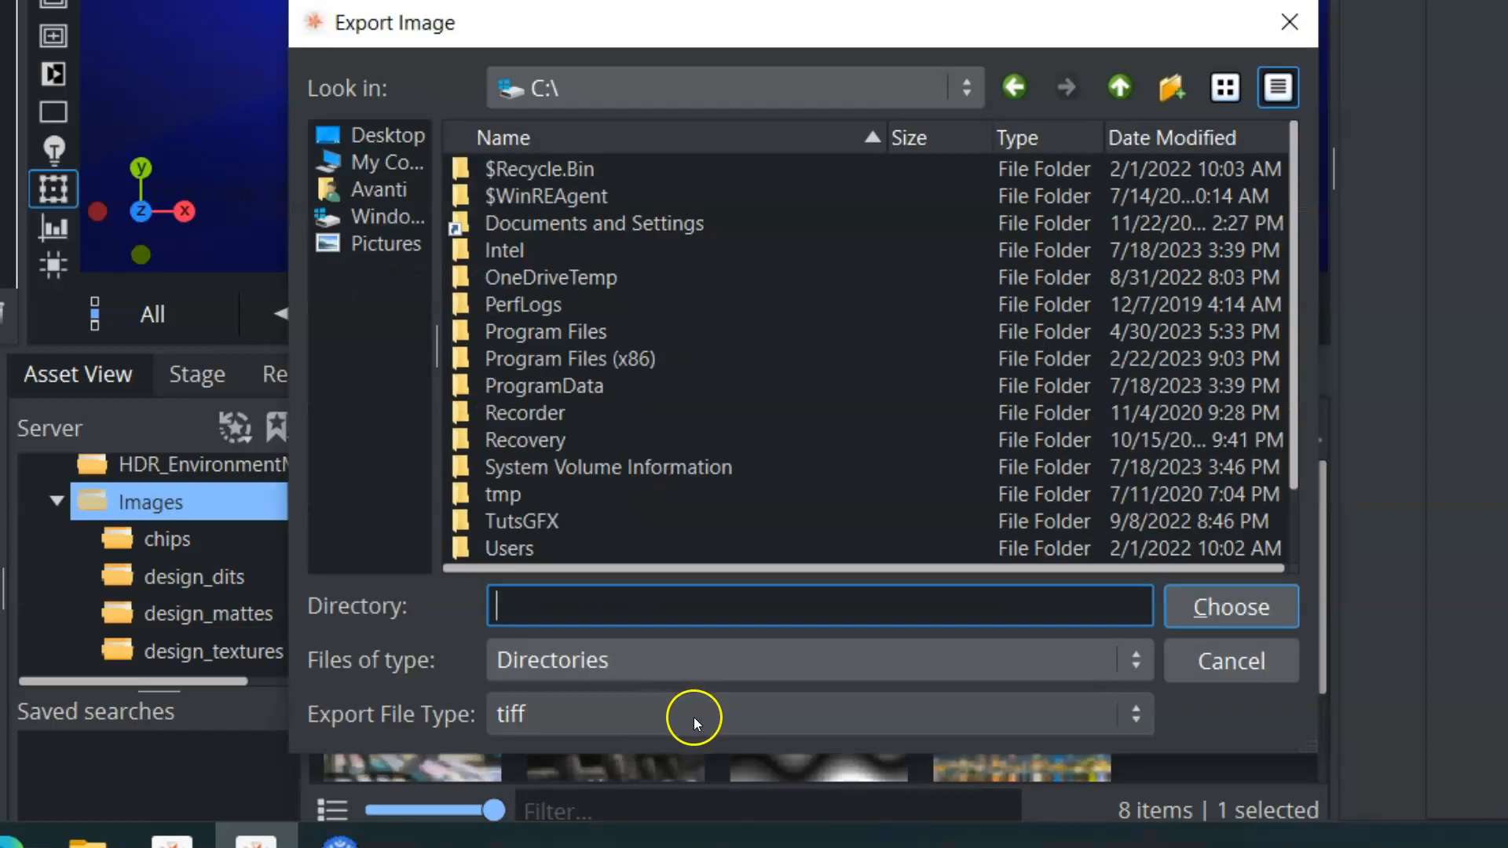
left_click(694, 718)
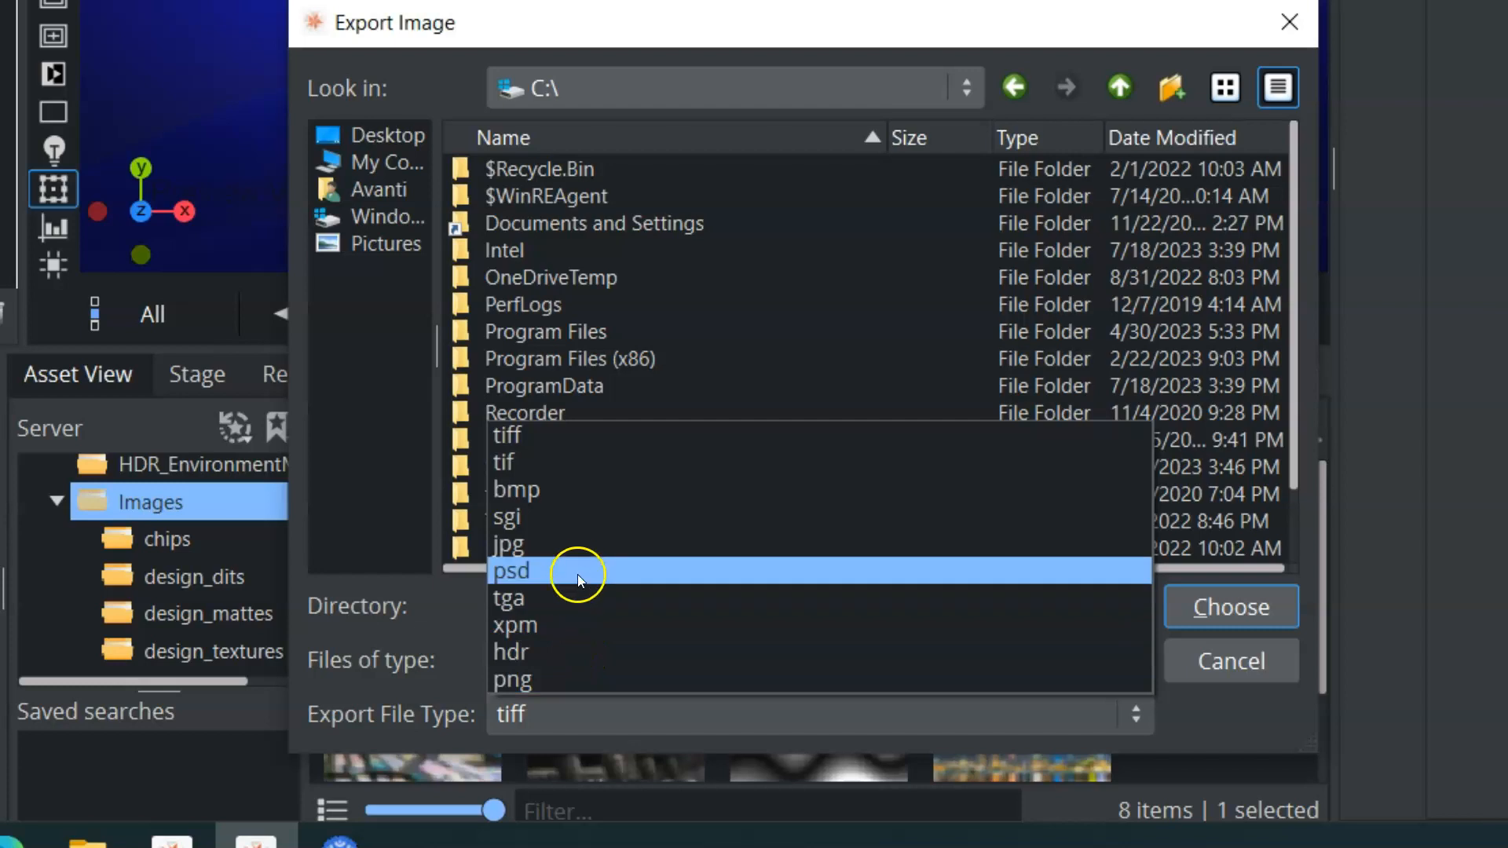
left_click(1229, 674)
right_click(417, 547)
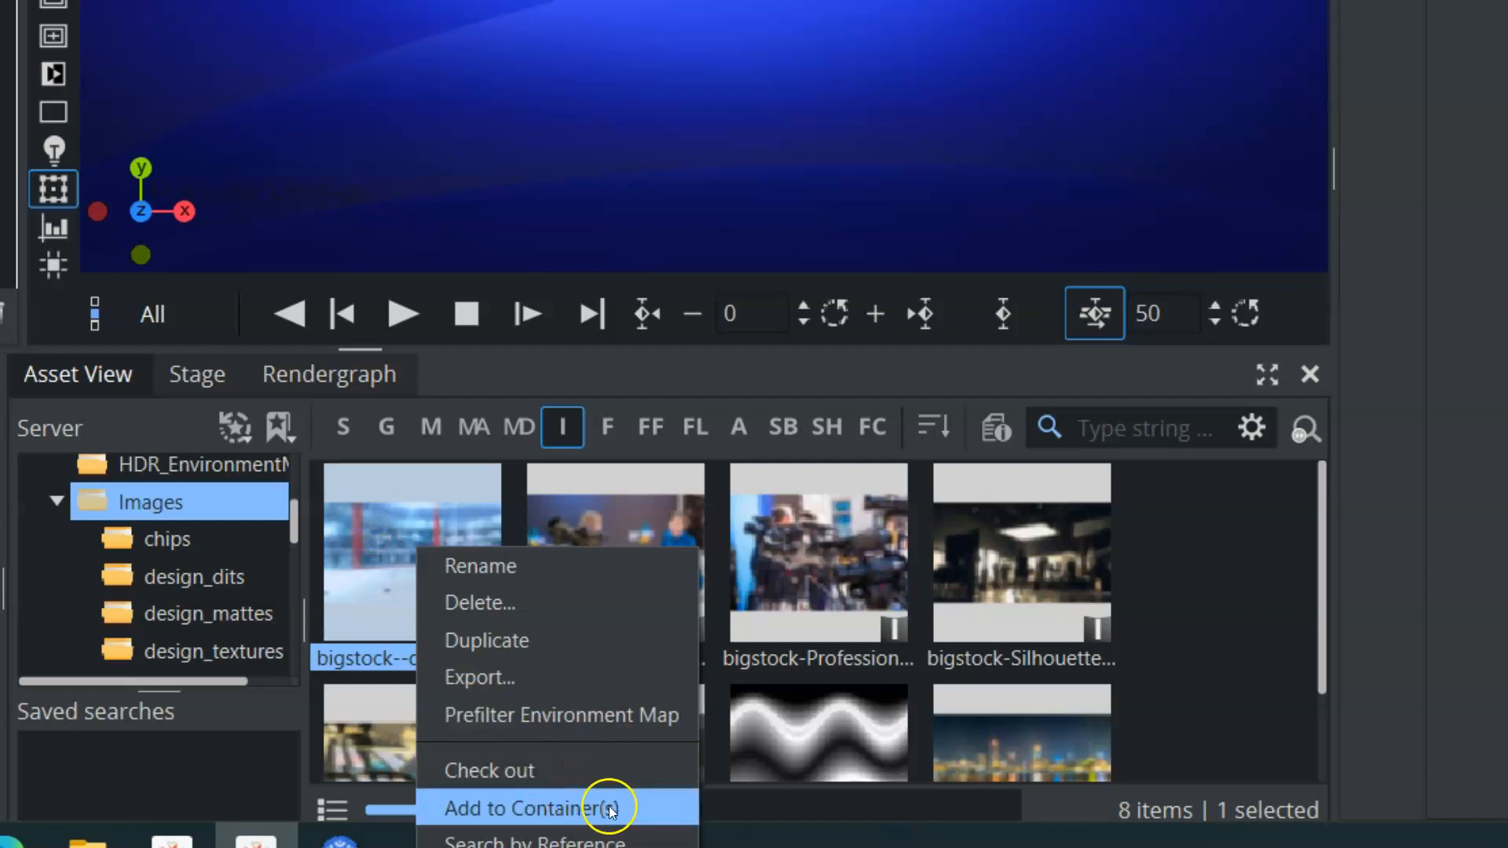
left_click(403, 527)
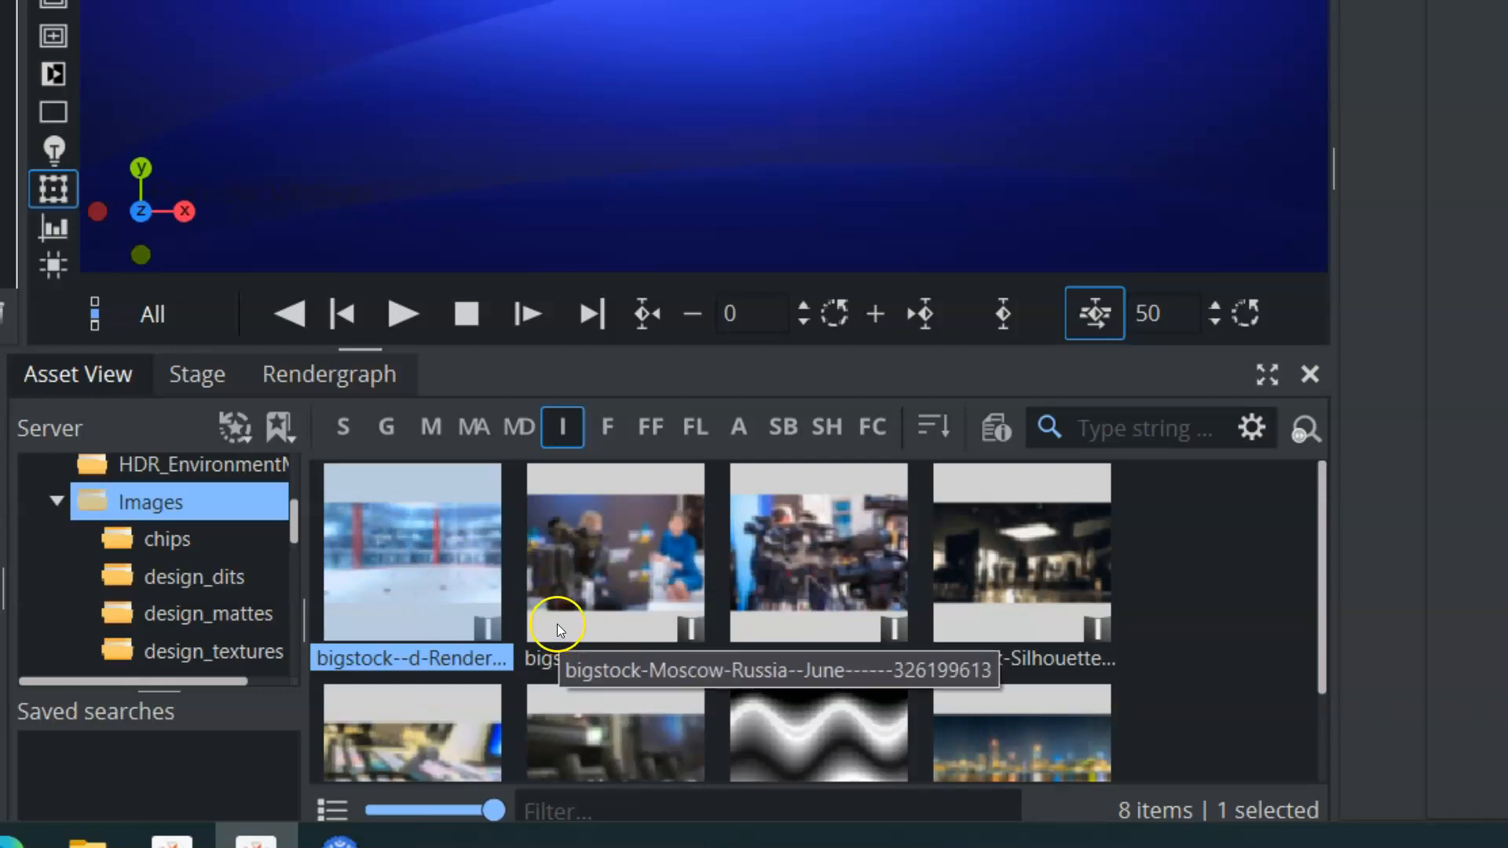
Add the bigstock--d-Rendering image to the scene tree as a textured quad container and delete that container
left_click_drag(422, 548, 2, 48)
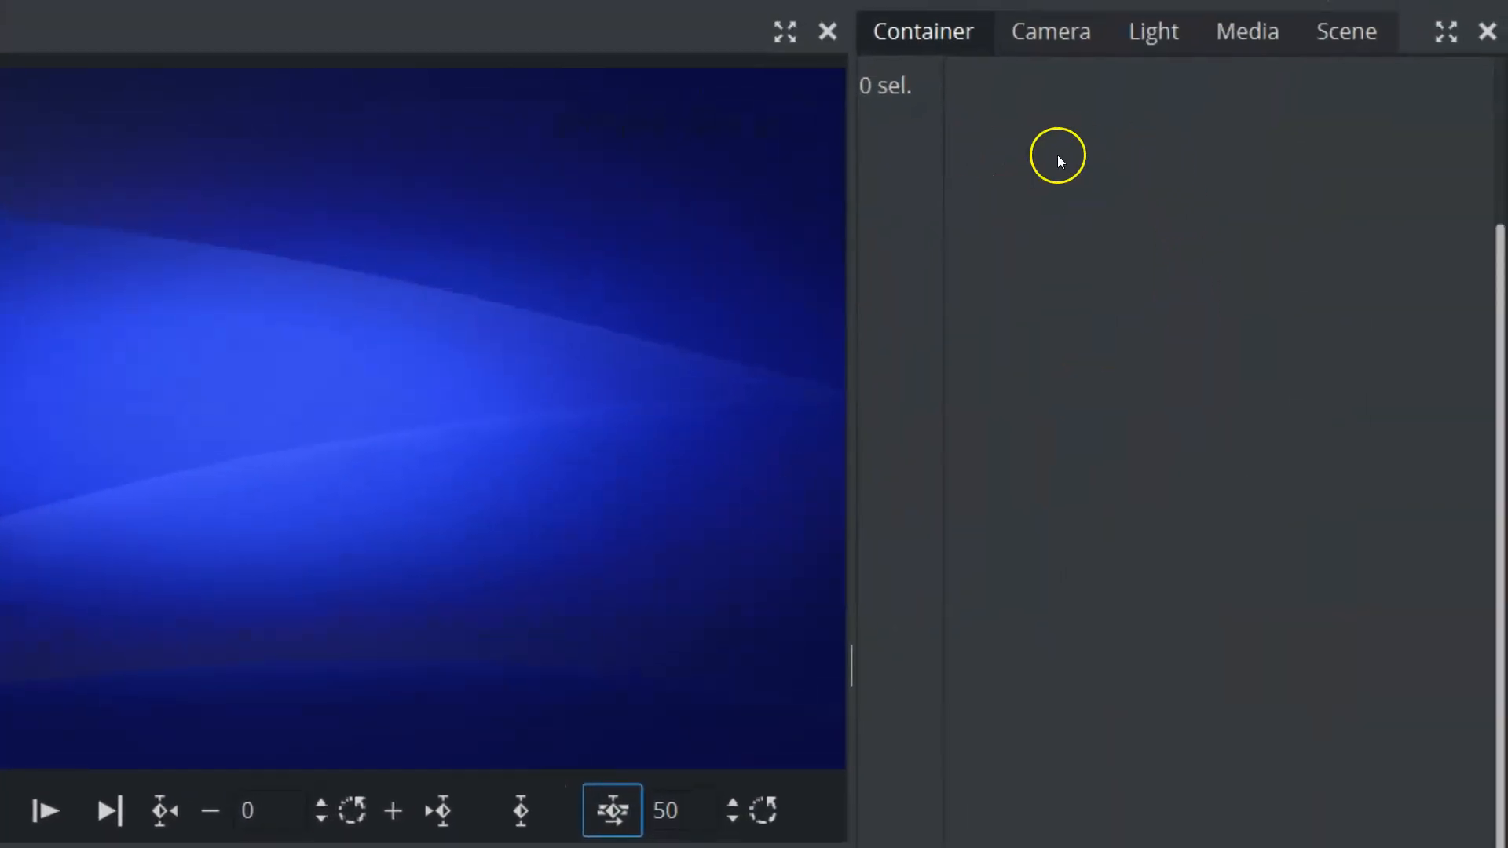
left_click(1310, 41)
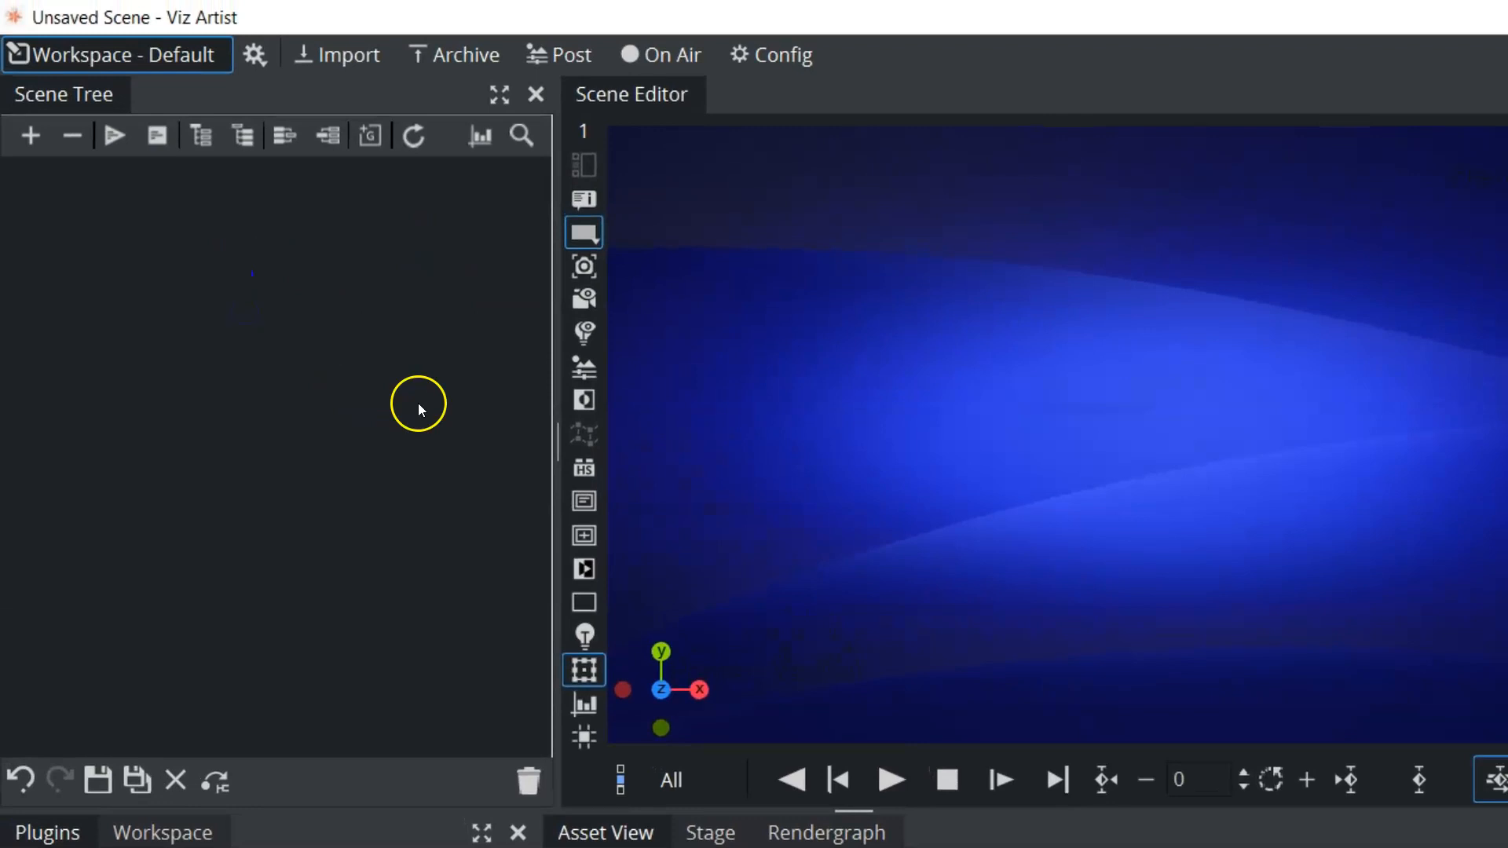
left_click_drag(419, 405, 418, 407)
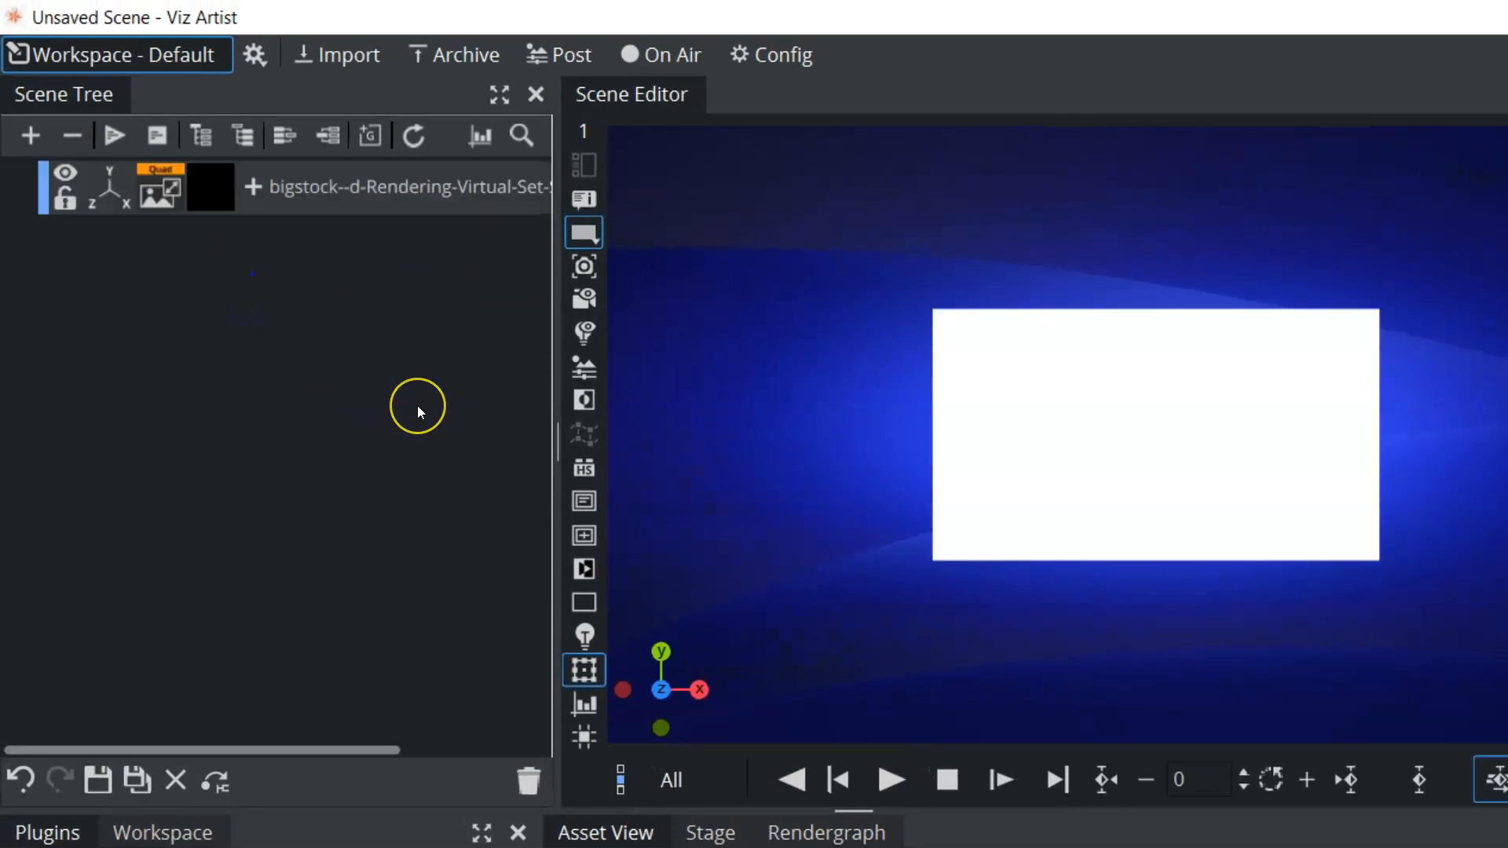
left_click(213, 200)
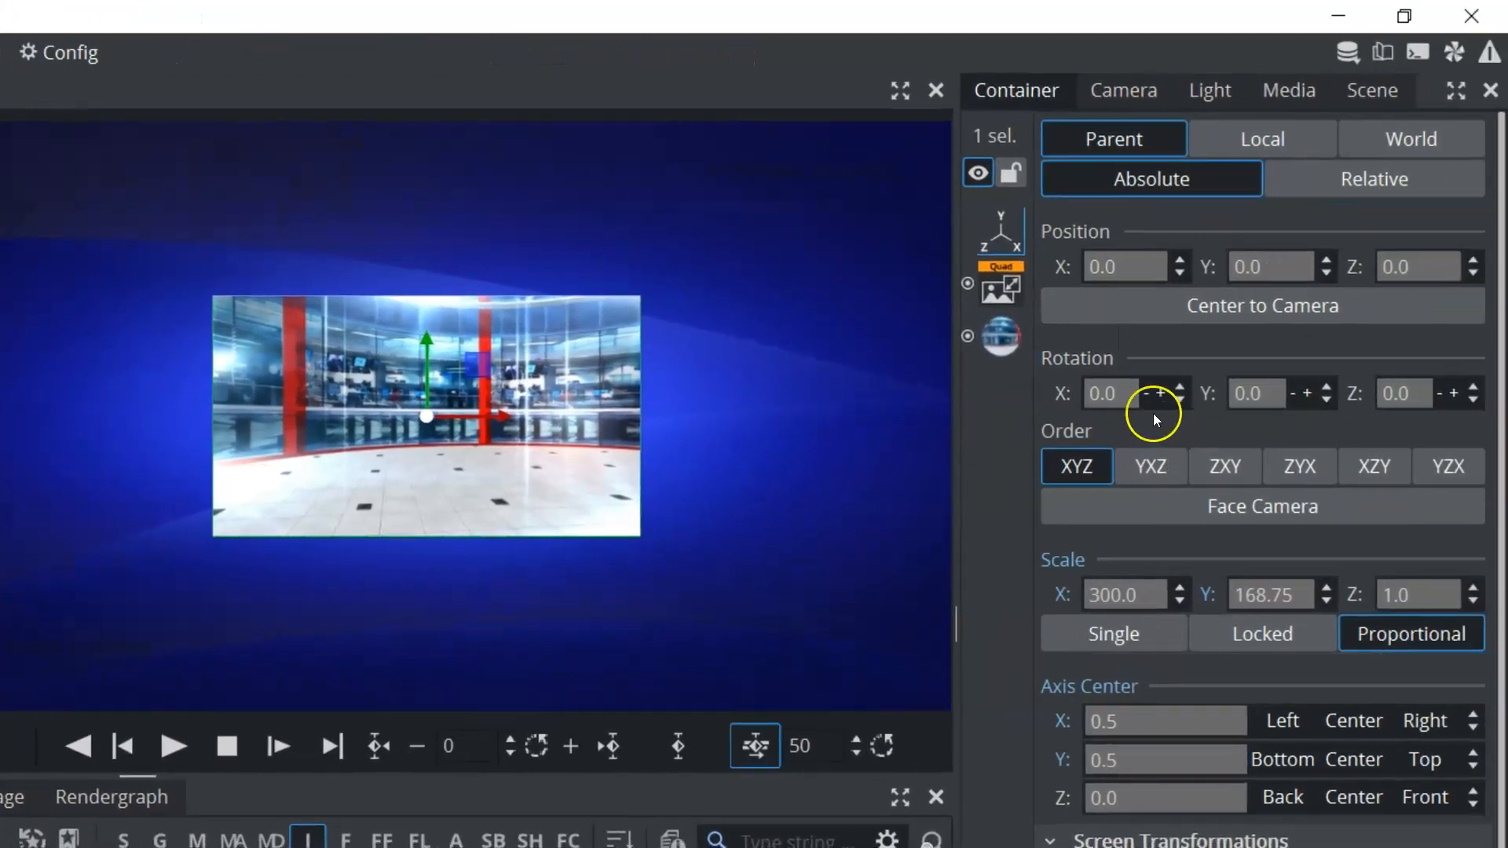
left_click_drag(1266, 397, 1222, 398)
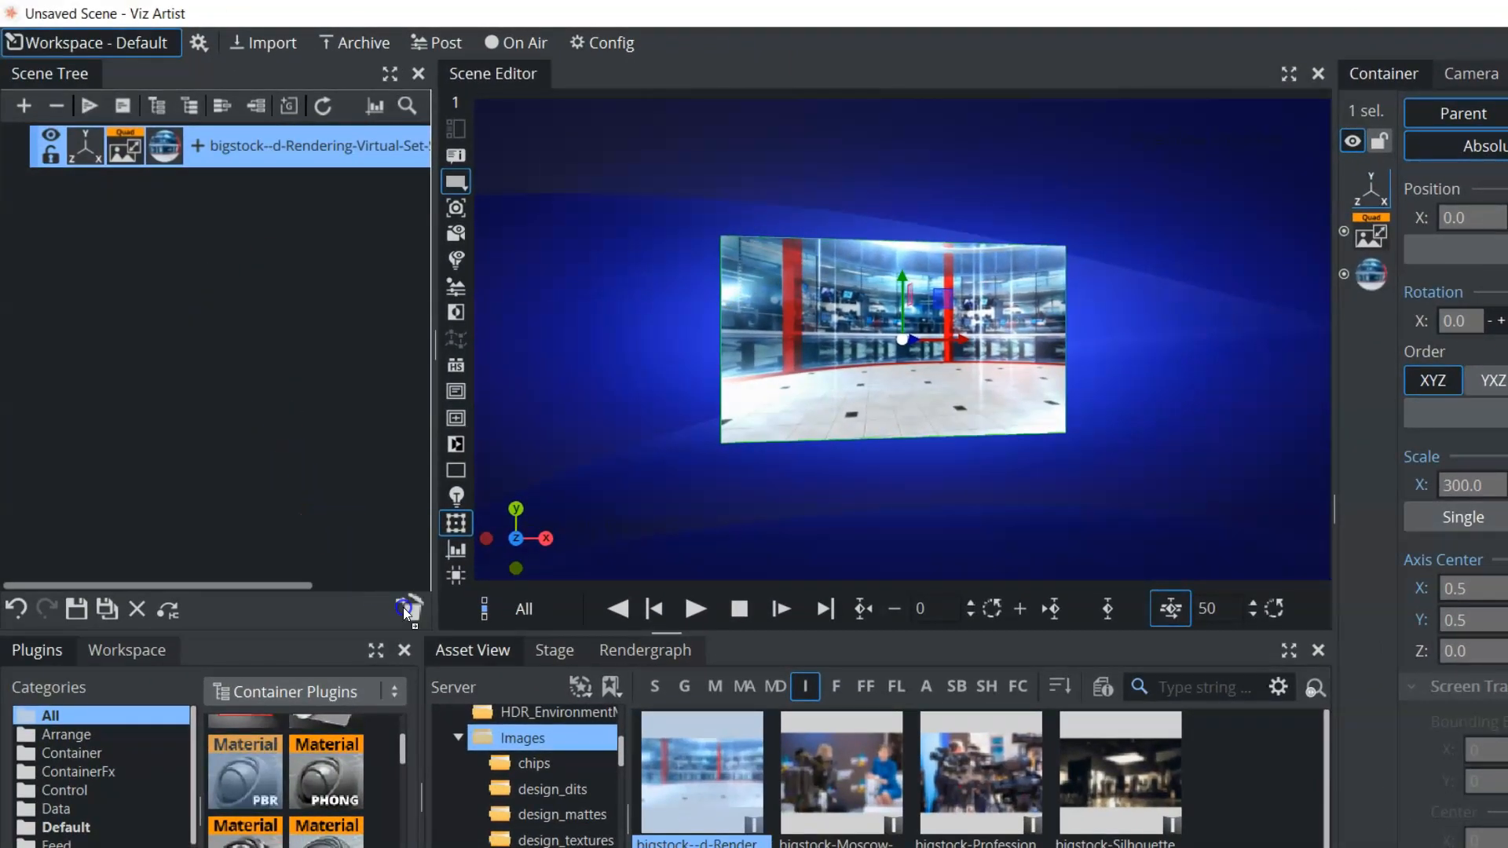
left_click_drag(403, 606, 403, 606)
Add a Sphere from the geometry plugins to the empty scene tree
left_click(296, 692)
left_click(295, 736)
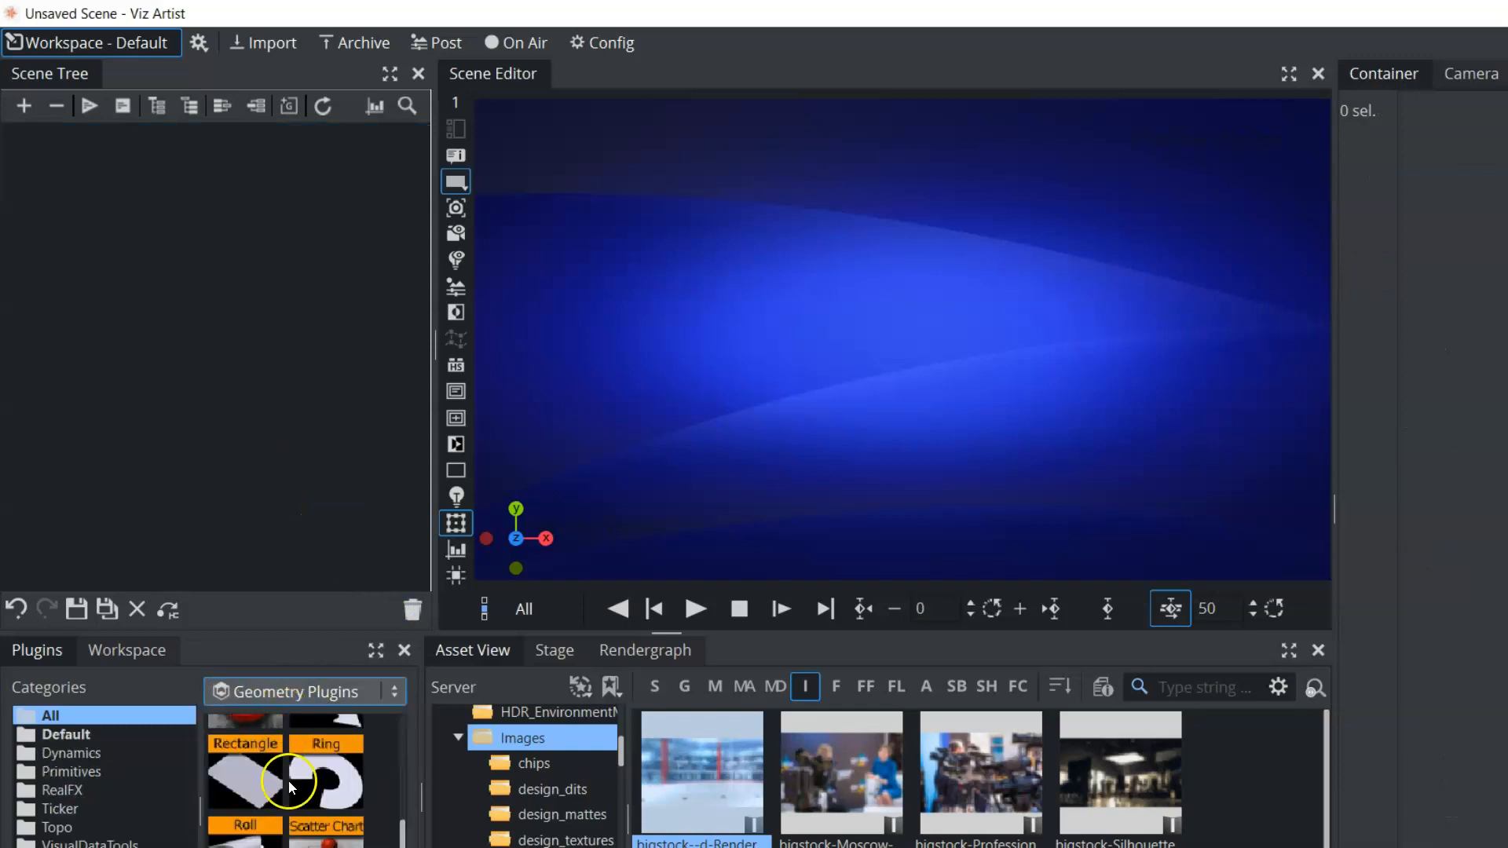
scroll(289, 783, "down", 3)
left_click_drag(243, 784, 173, 350)
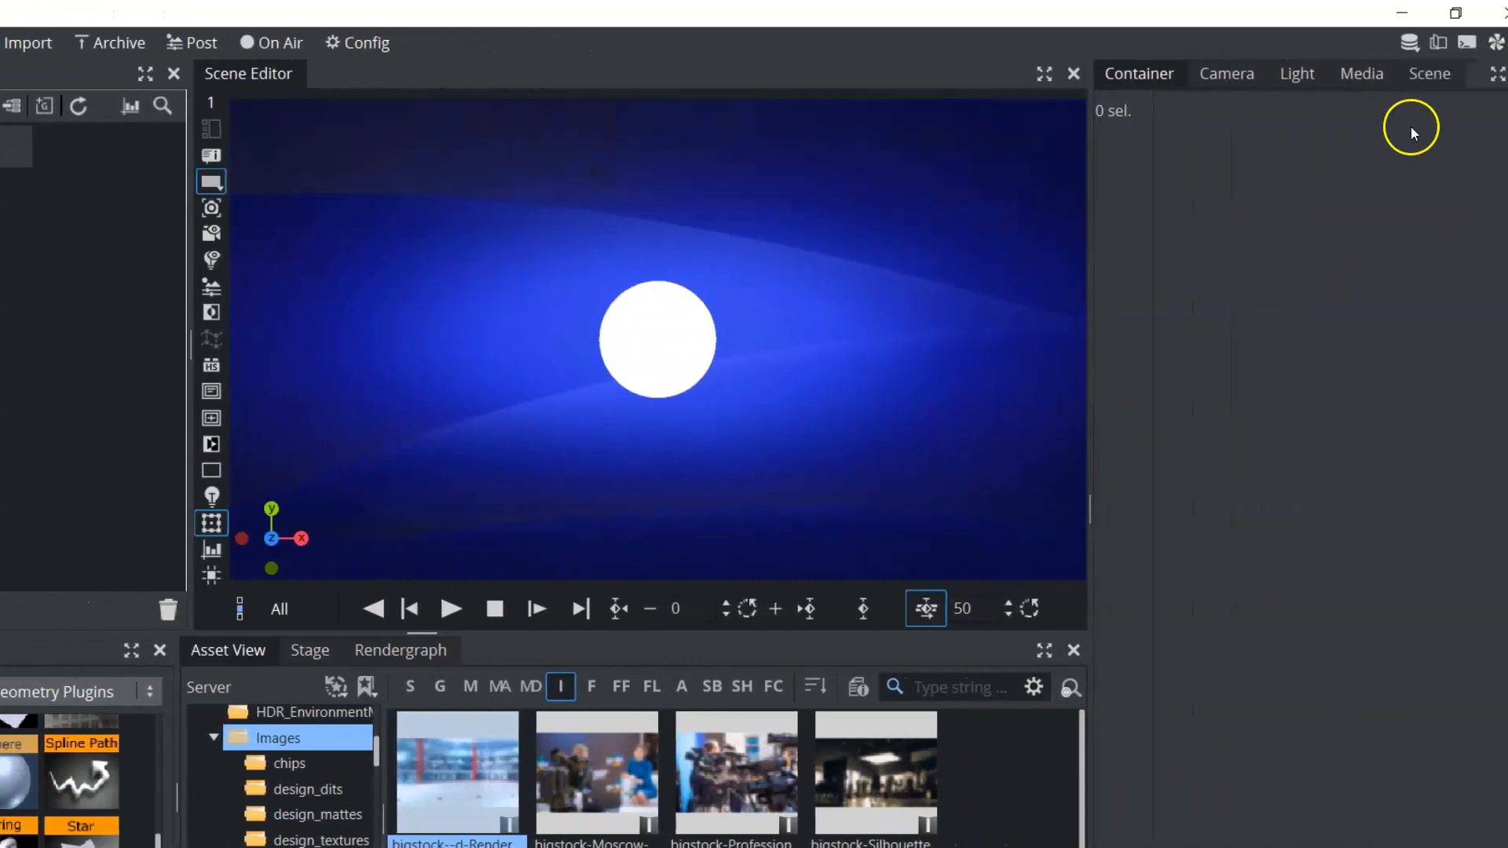
Set the scene's render engine to Classic
left_click(1388, 73)
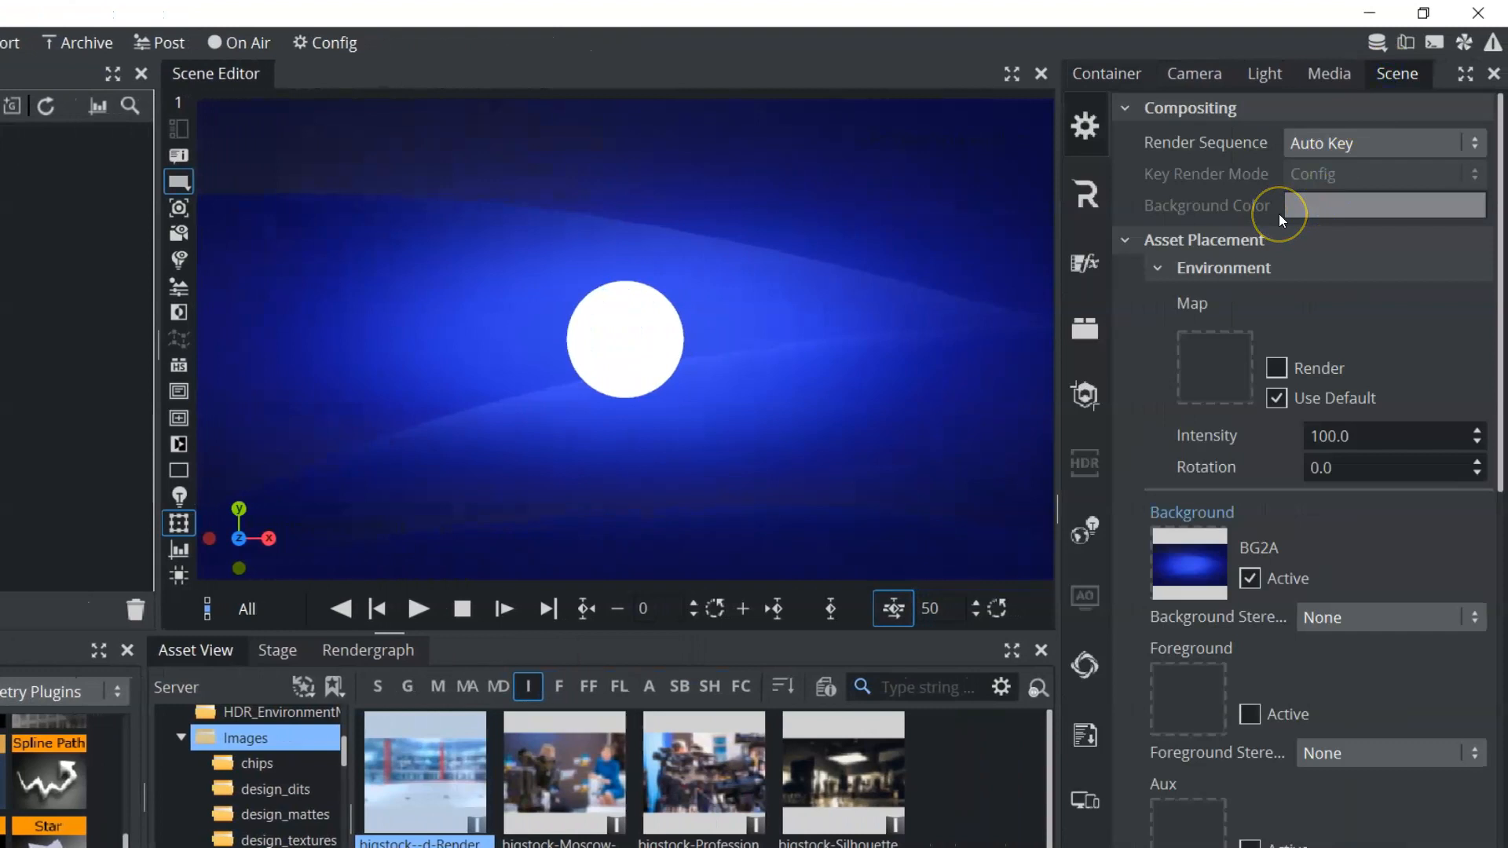
left_click(1084, 191)
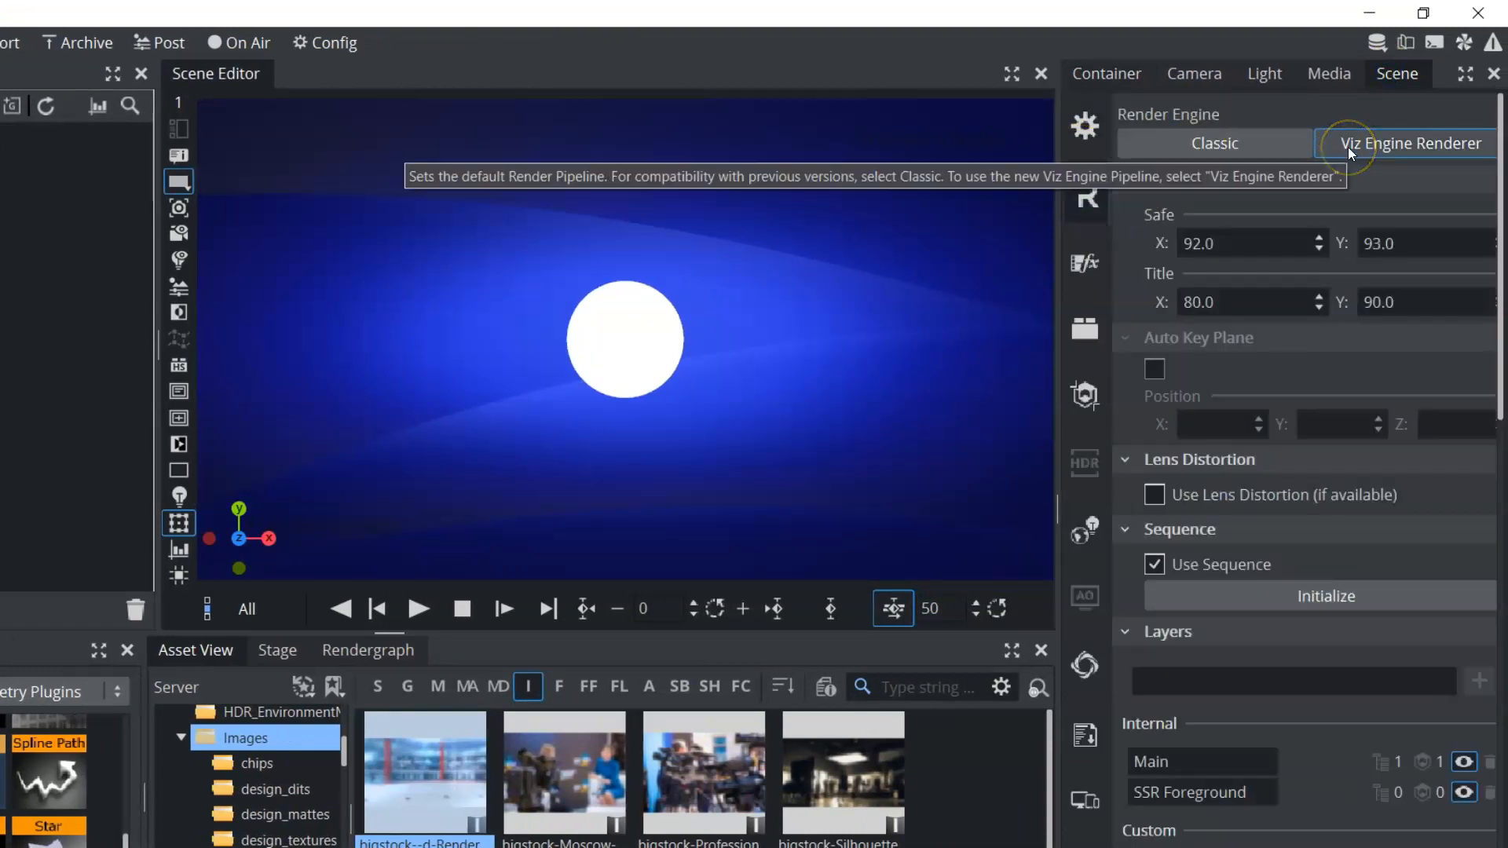
left_click(1216, 148)
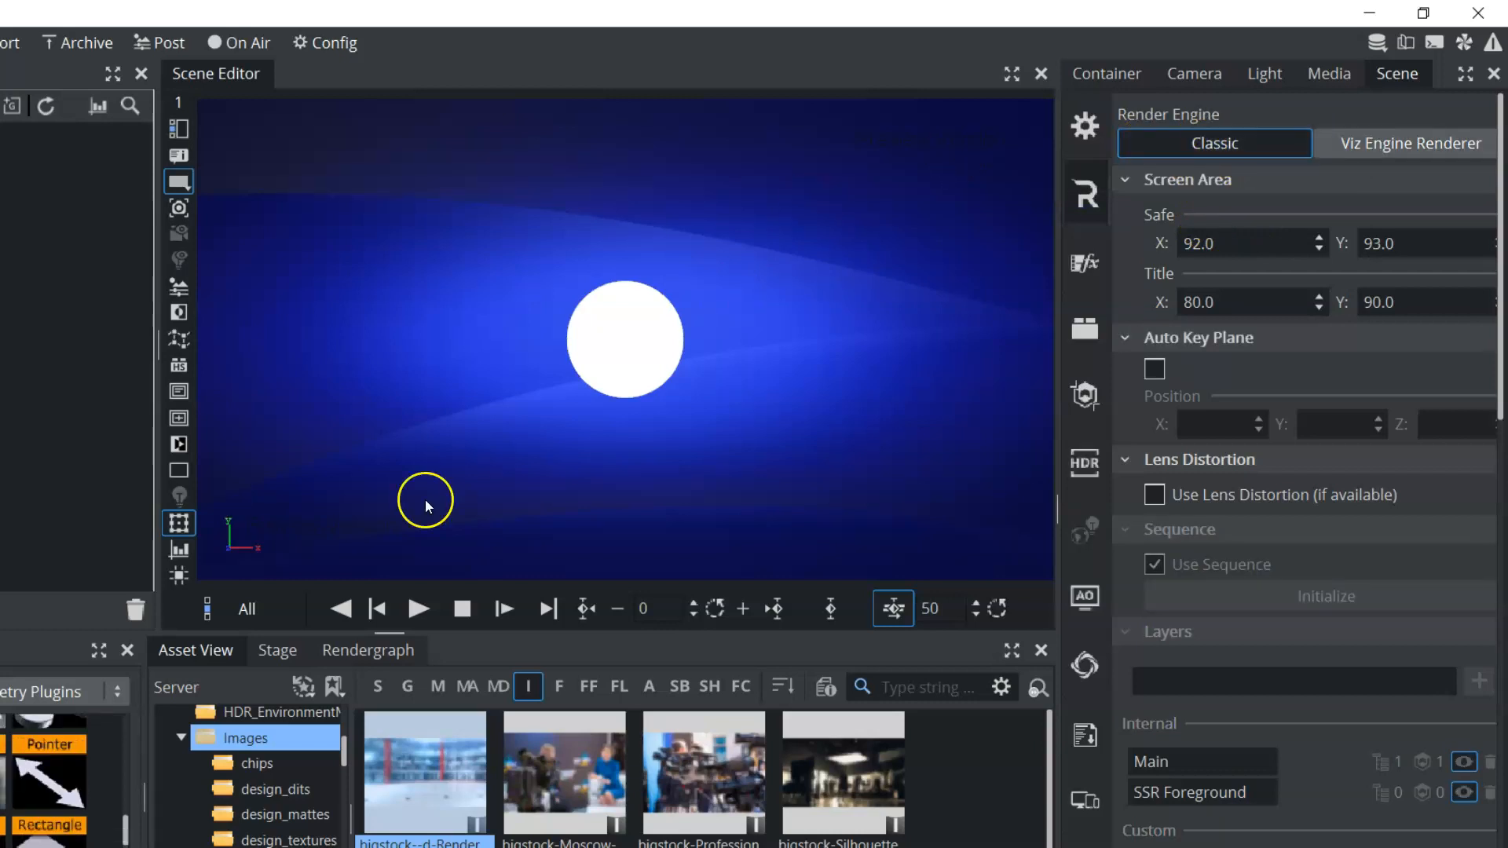
Apply image 103 from the reflections folder to the sphere as its texture
scroll(267, 779, "down", 4)
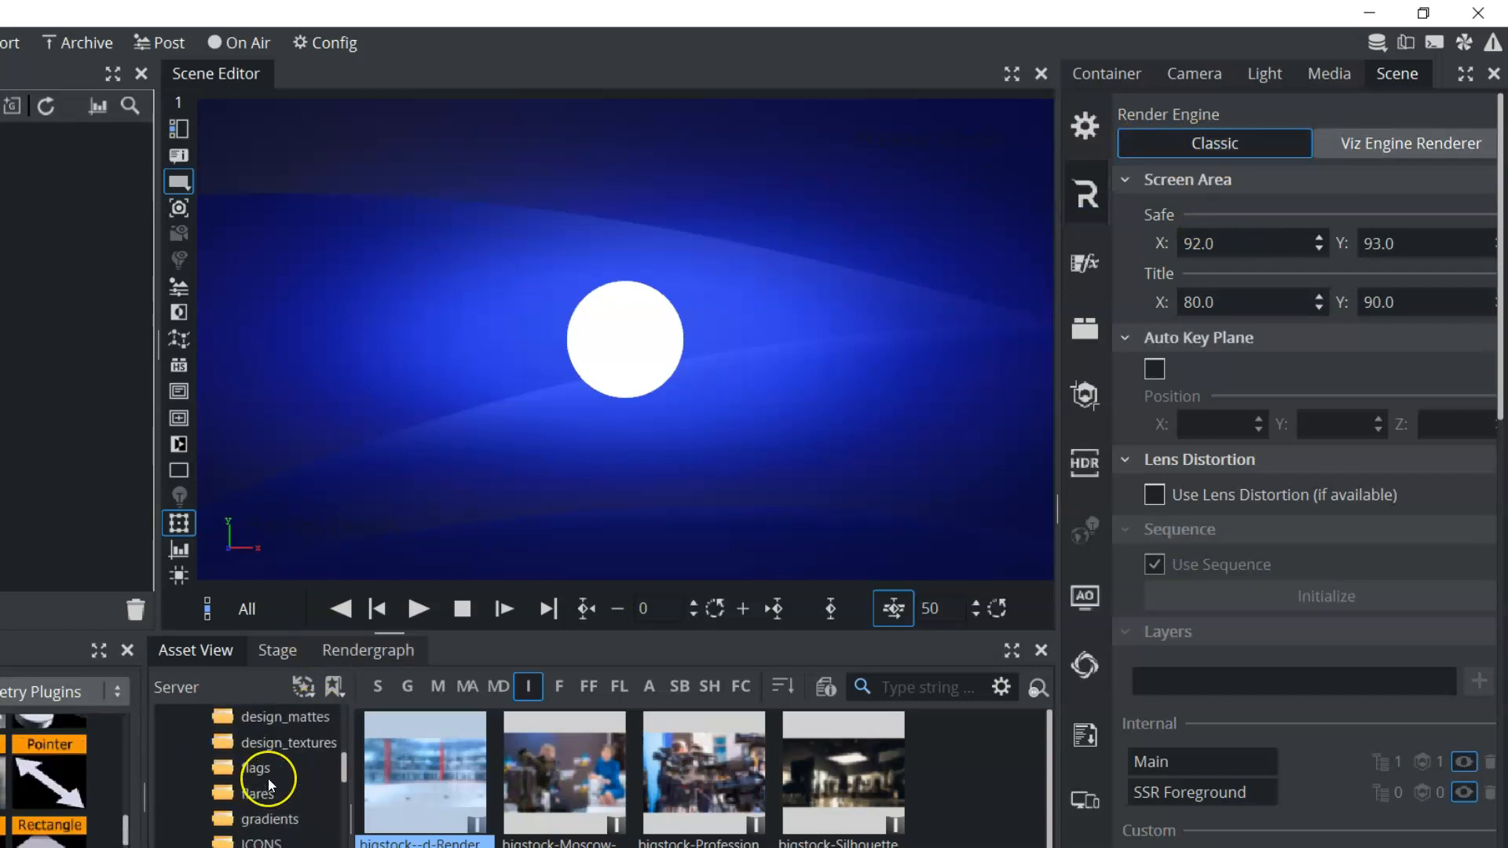
scroll(267, 779, "down", 4)
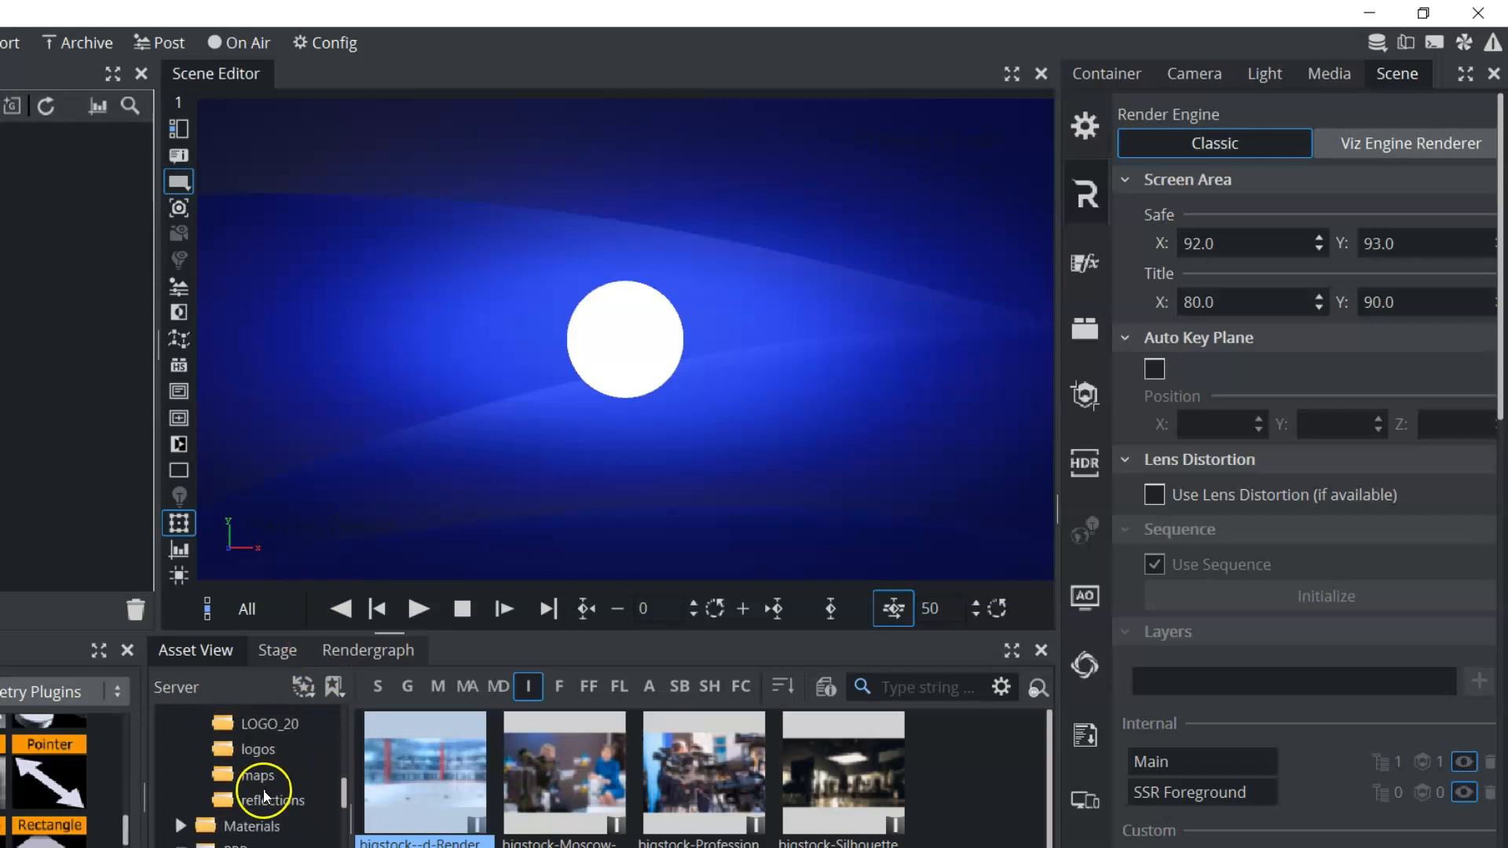
left_click(271, 800)
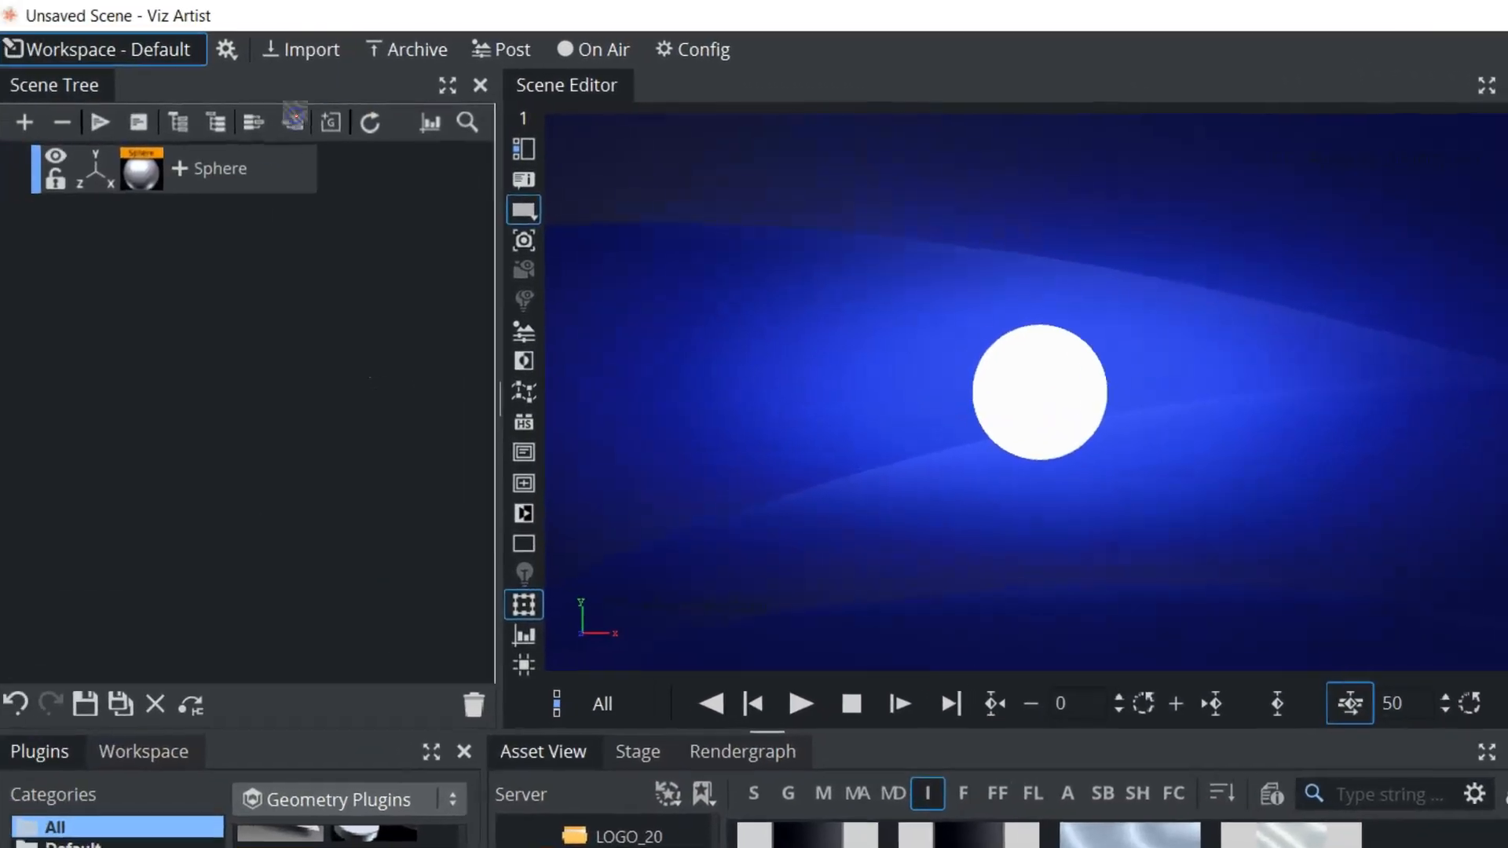
left_click_drag(295, 120, 235, 176)
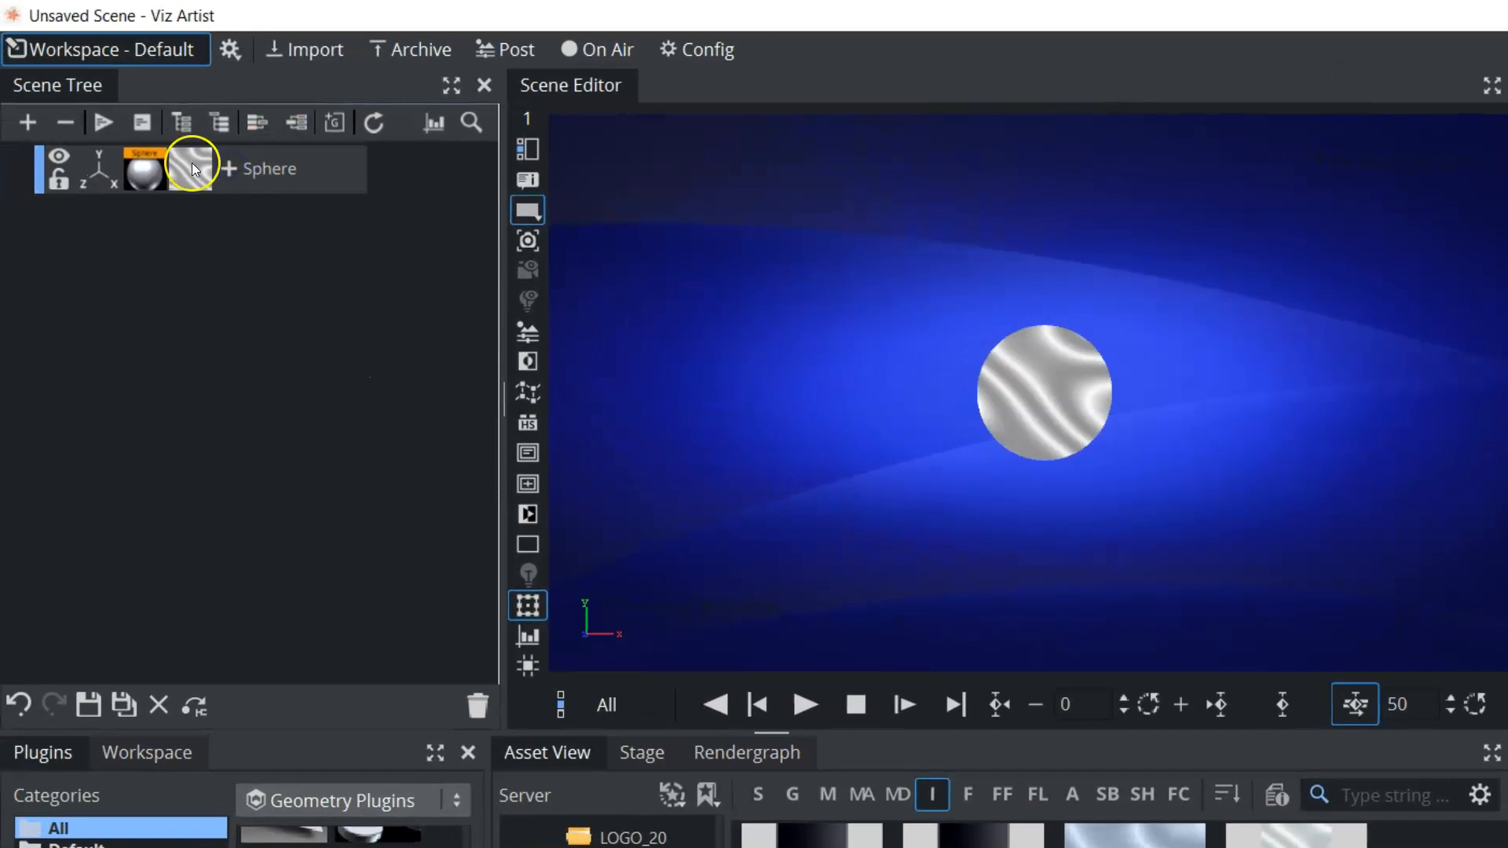
Try the Reflection mapping mode on the sphere's image texture, and set the mode to Cylindrical
left_click(187, 166)
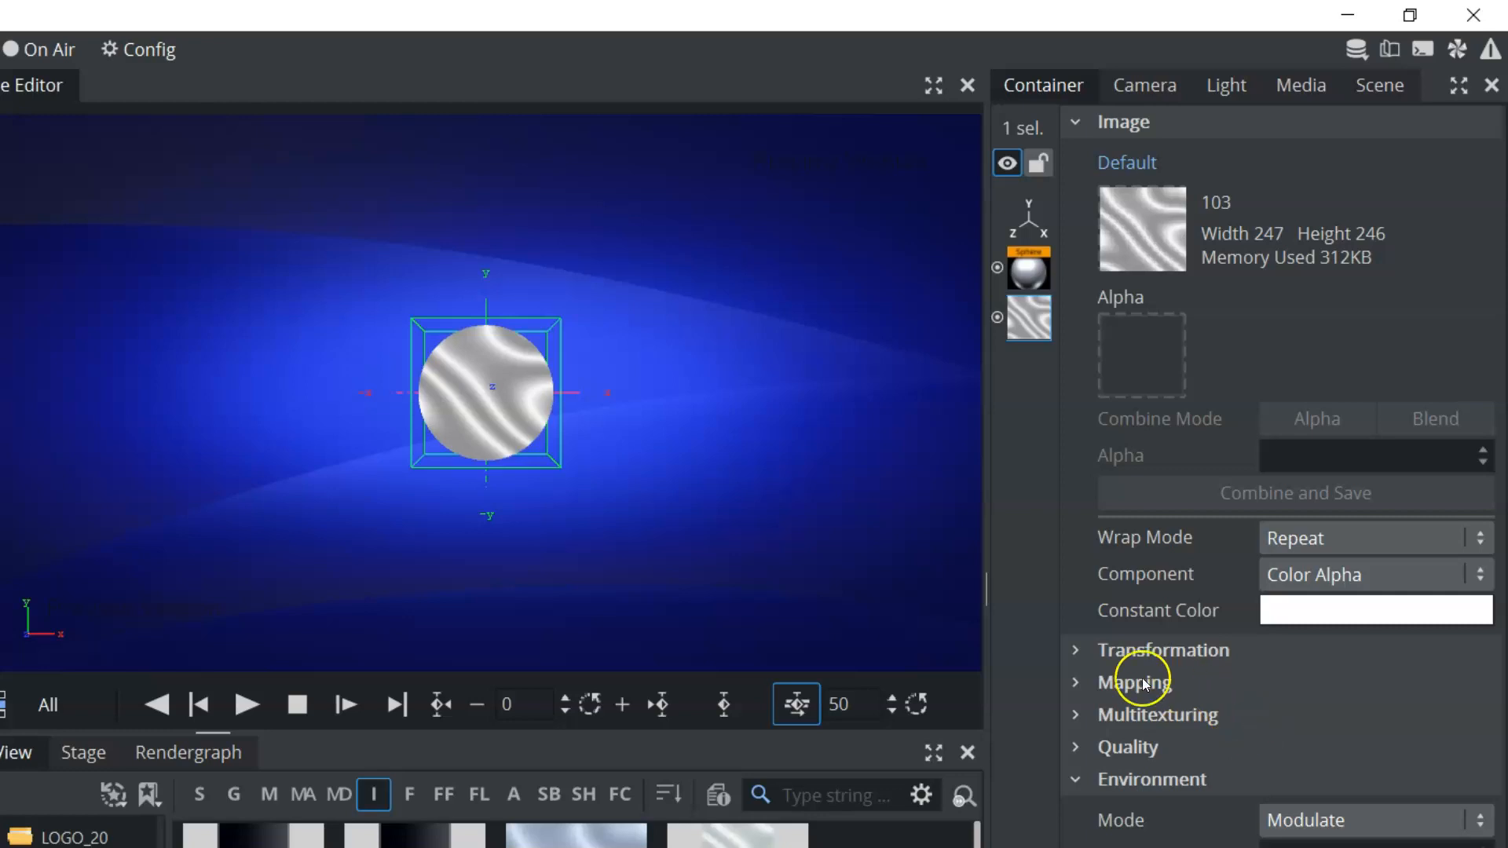
left_click(1076, 651)
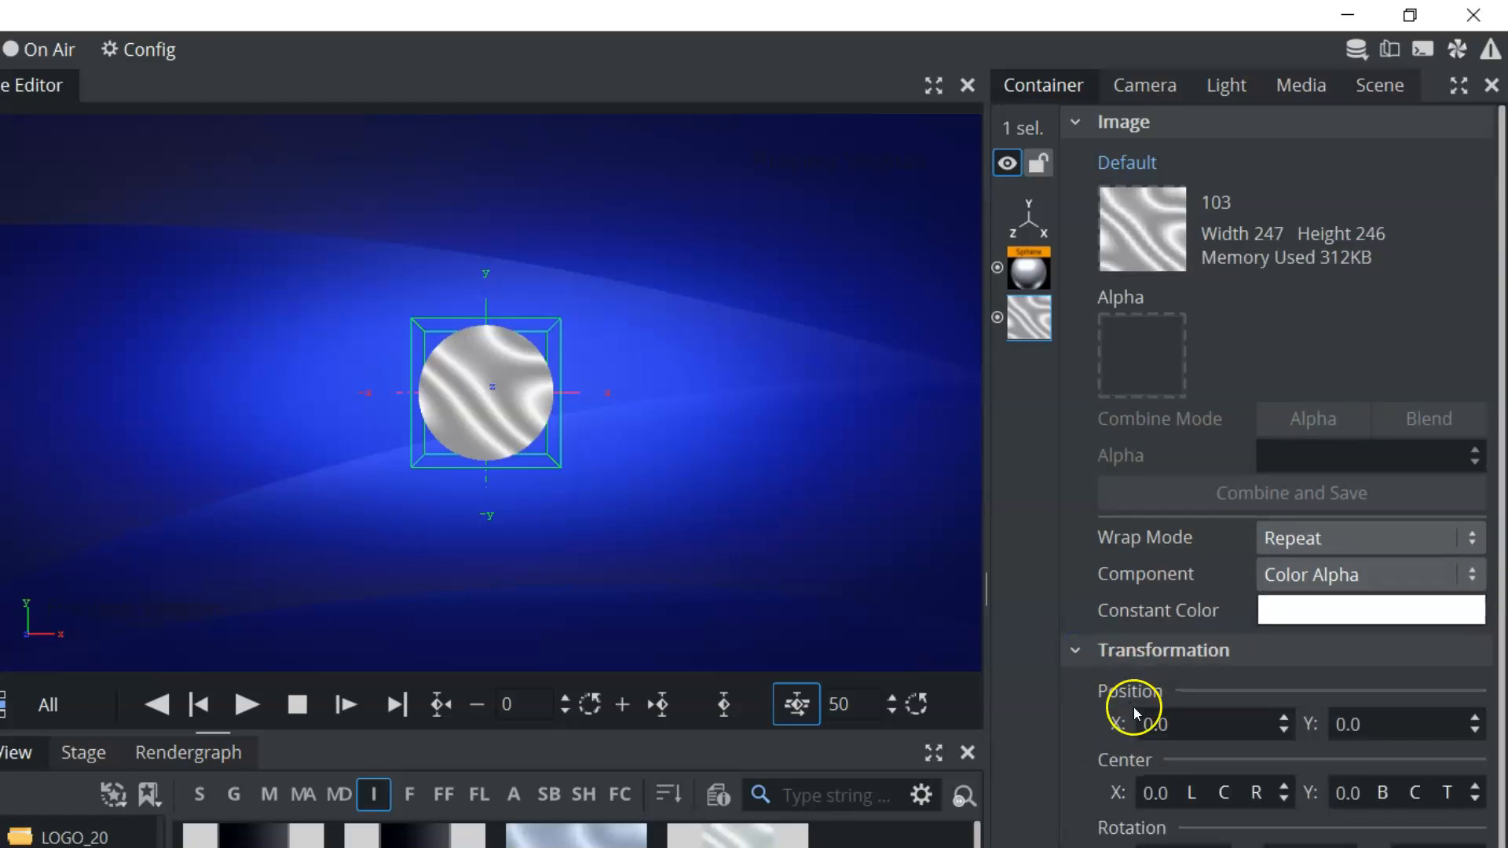
left_click(1077, 650)
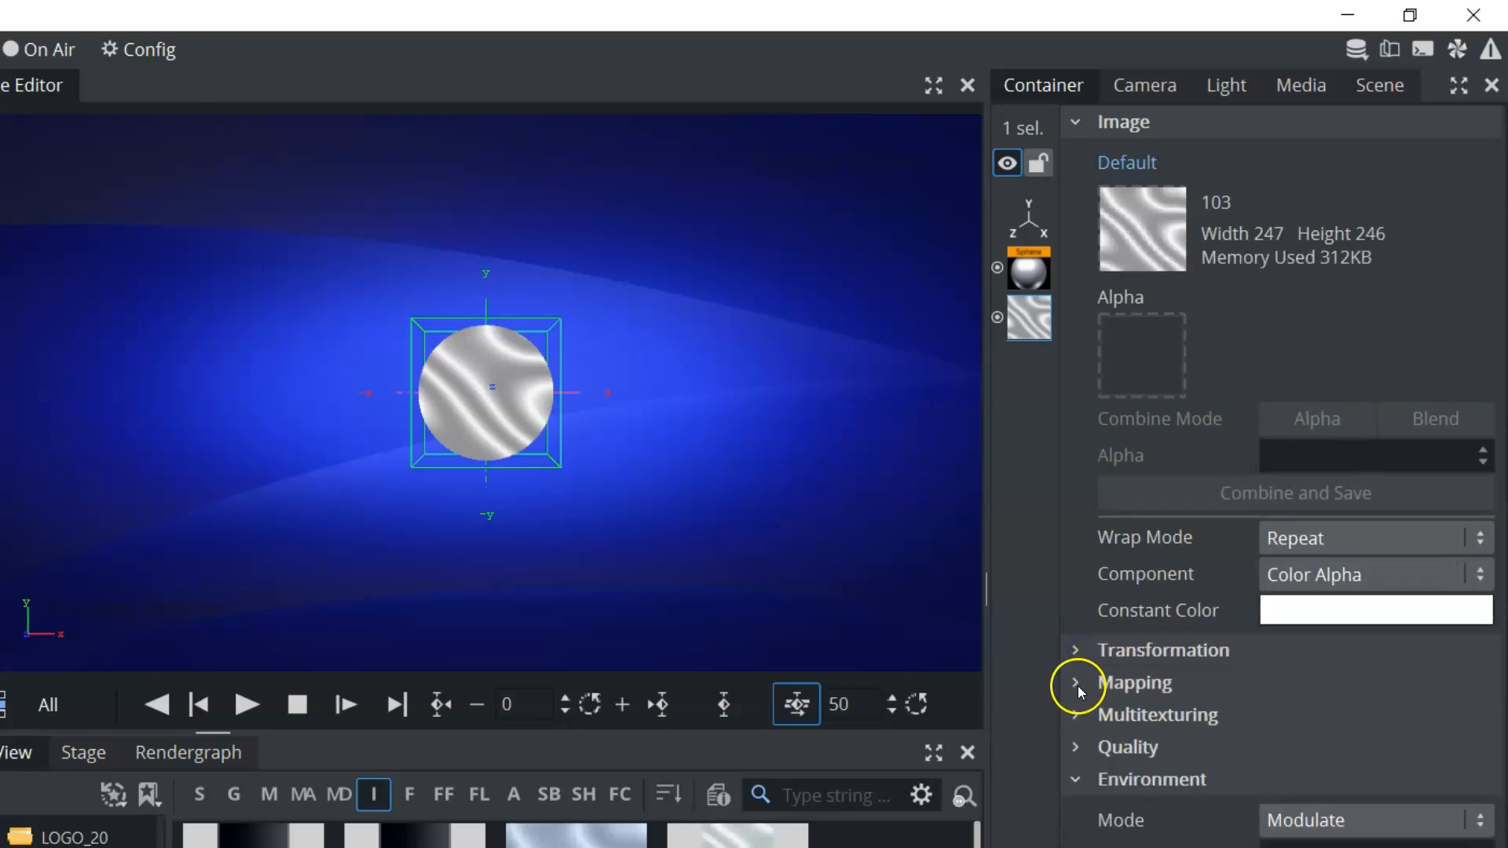
left_click(1075, 682)
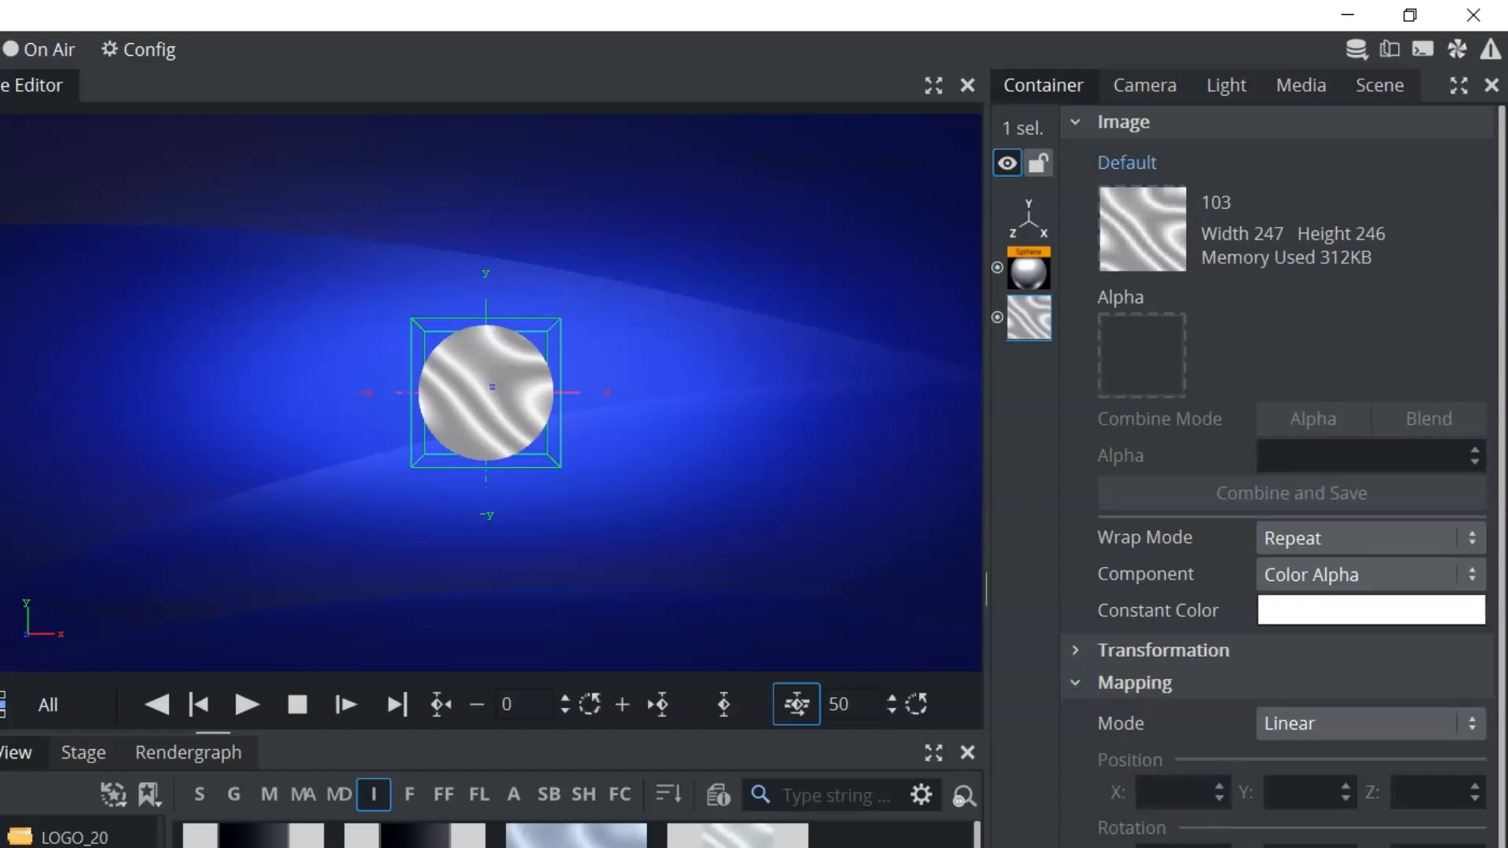
left_click(1318, 725)
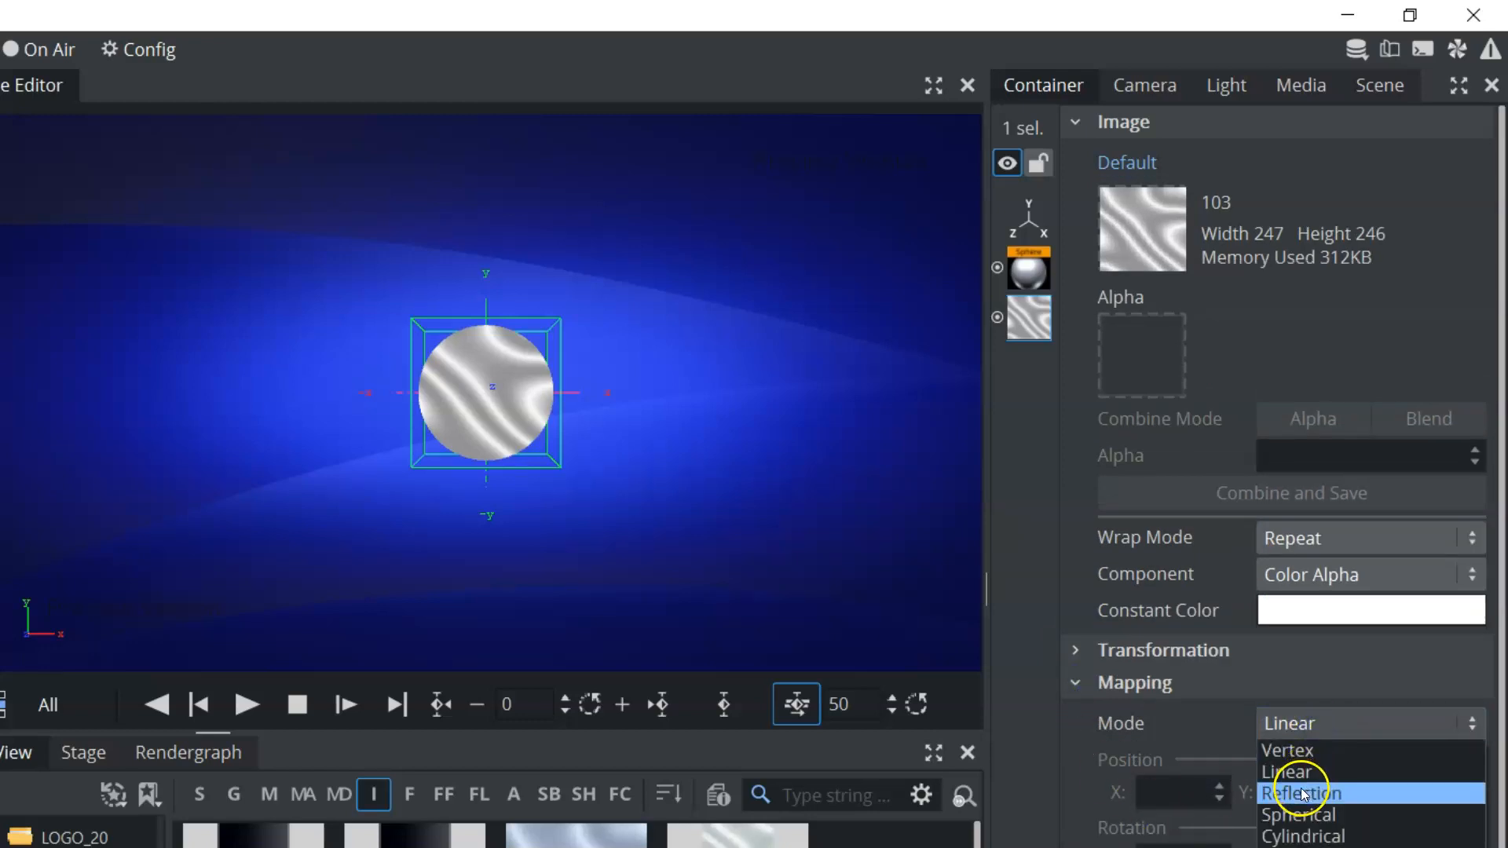
left_click(1296, 790)
left_click(1320, 725)
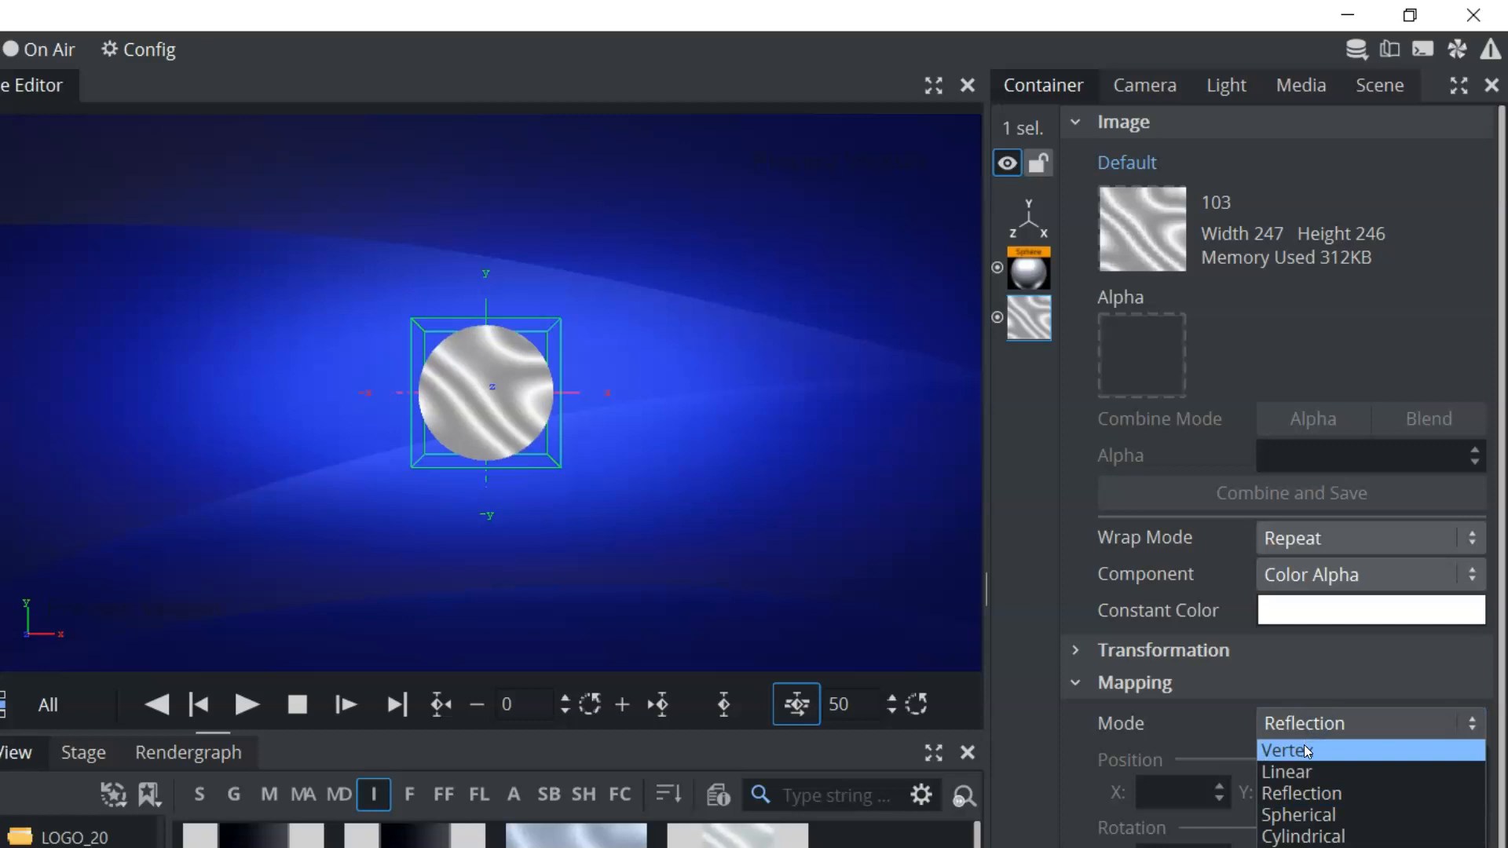
left_click(1304, 835)
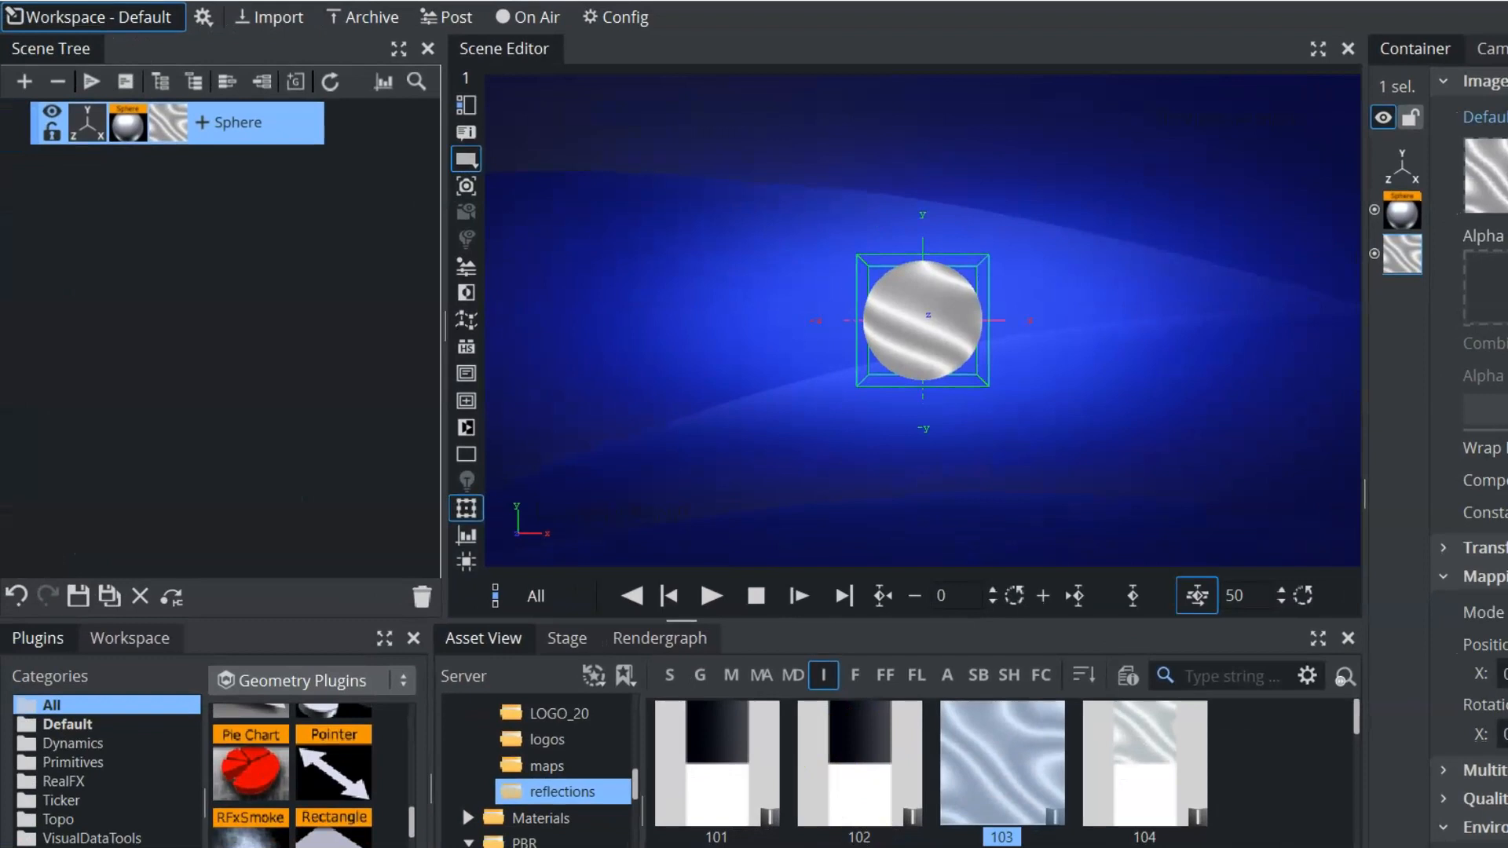
Replace the sphere's texture with another image from the reflections folder and remove the texture from the container
left_click_drag(825, 744, 170, 135)
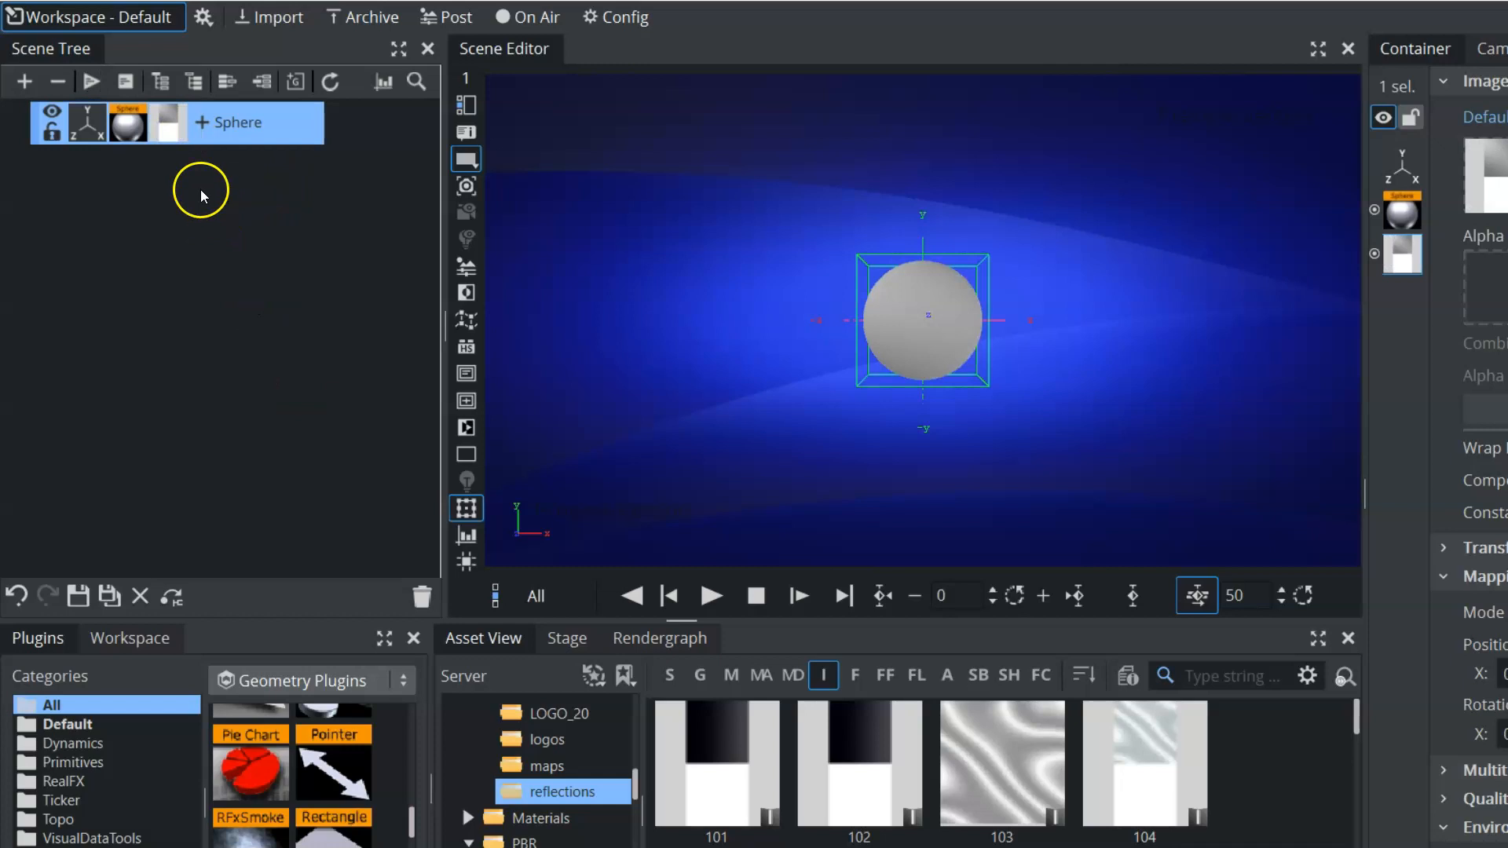
left_click_drag(168, 126, 421, 595)
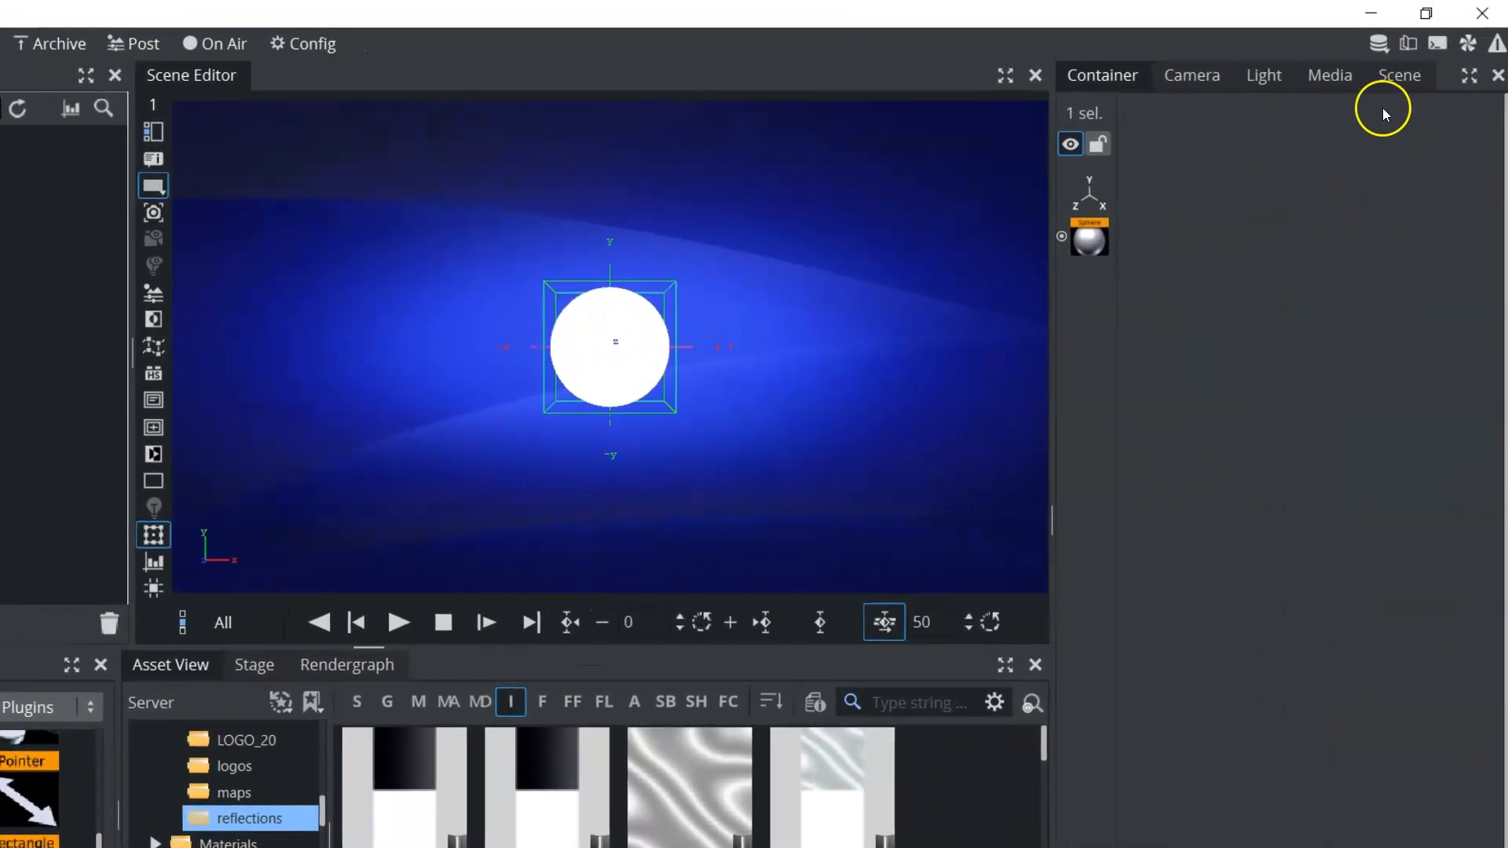
Switch the scene's render engine to Viz Engine Renderer
left_click(1507, 52)
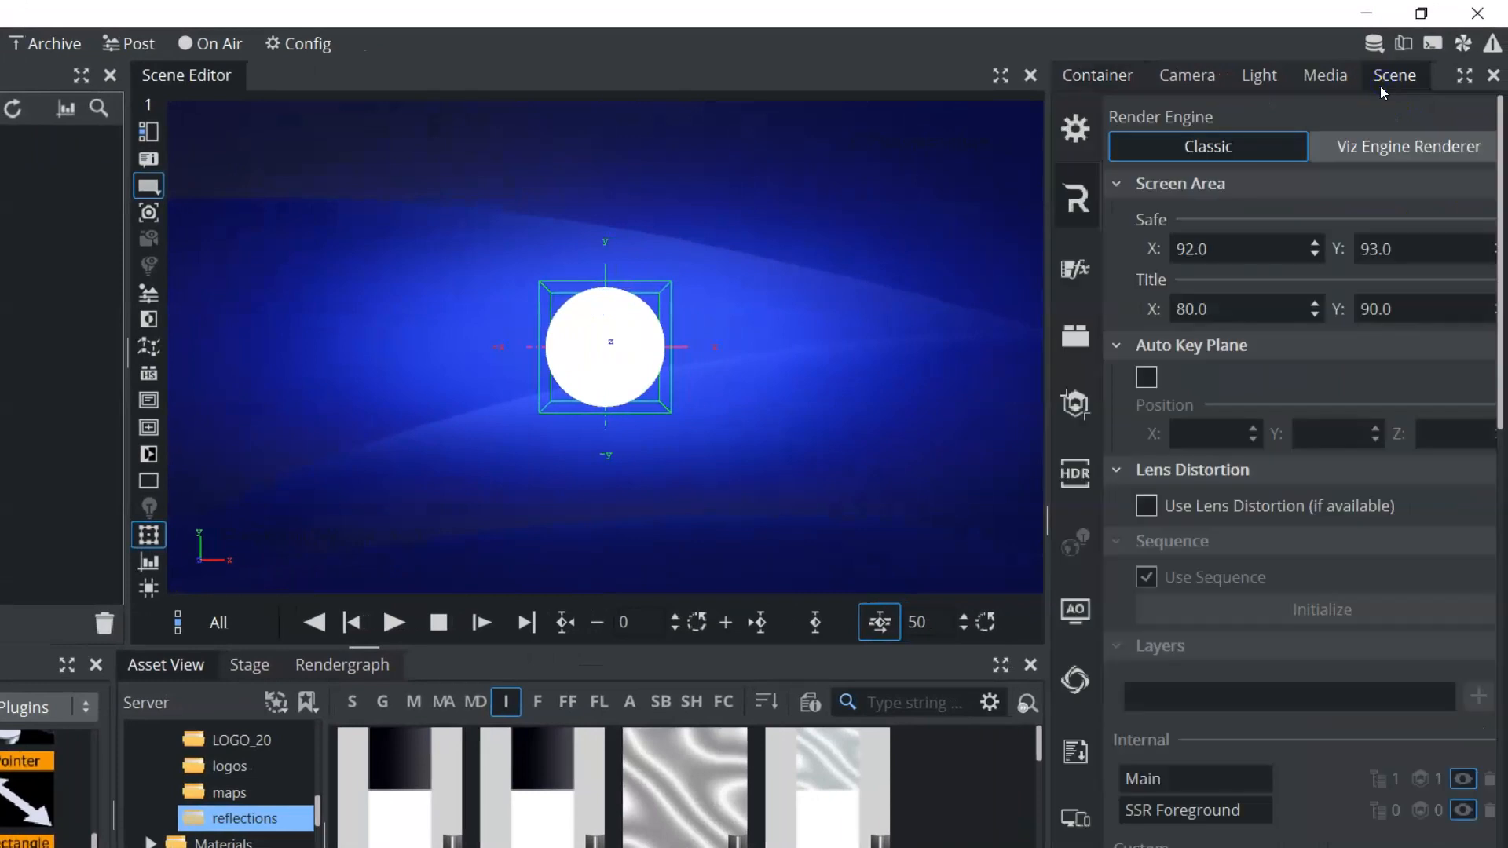
left_click(1368, 149)
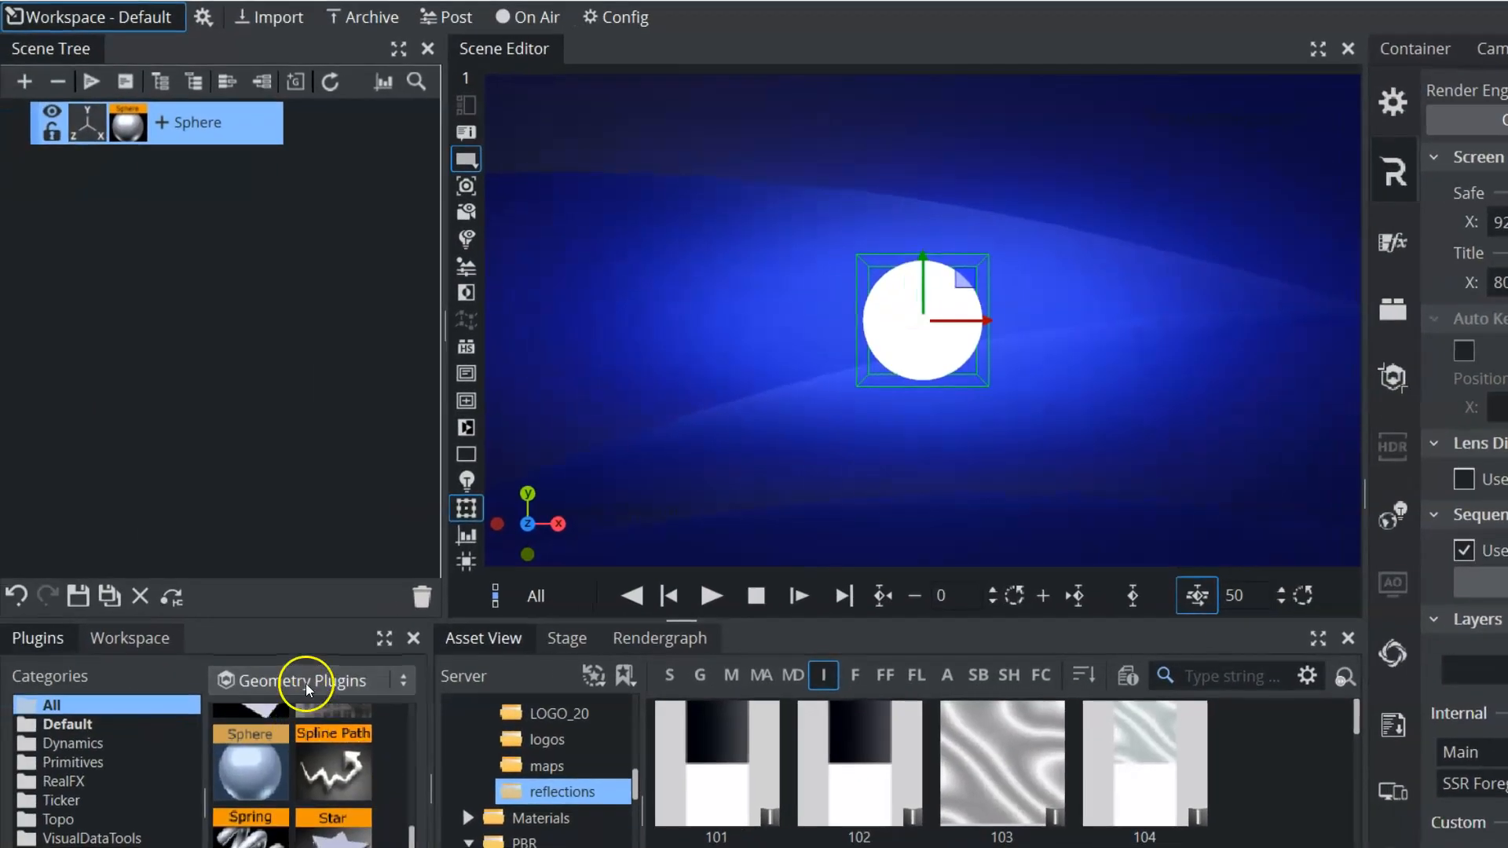
Add a physically based material with Normal, Roughness, Metallic and Height channels to the Sphere container and open its properties
left_click(23, 708)
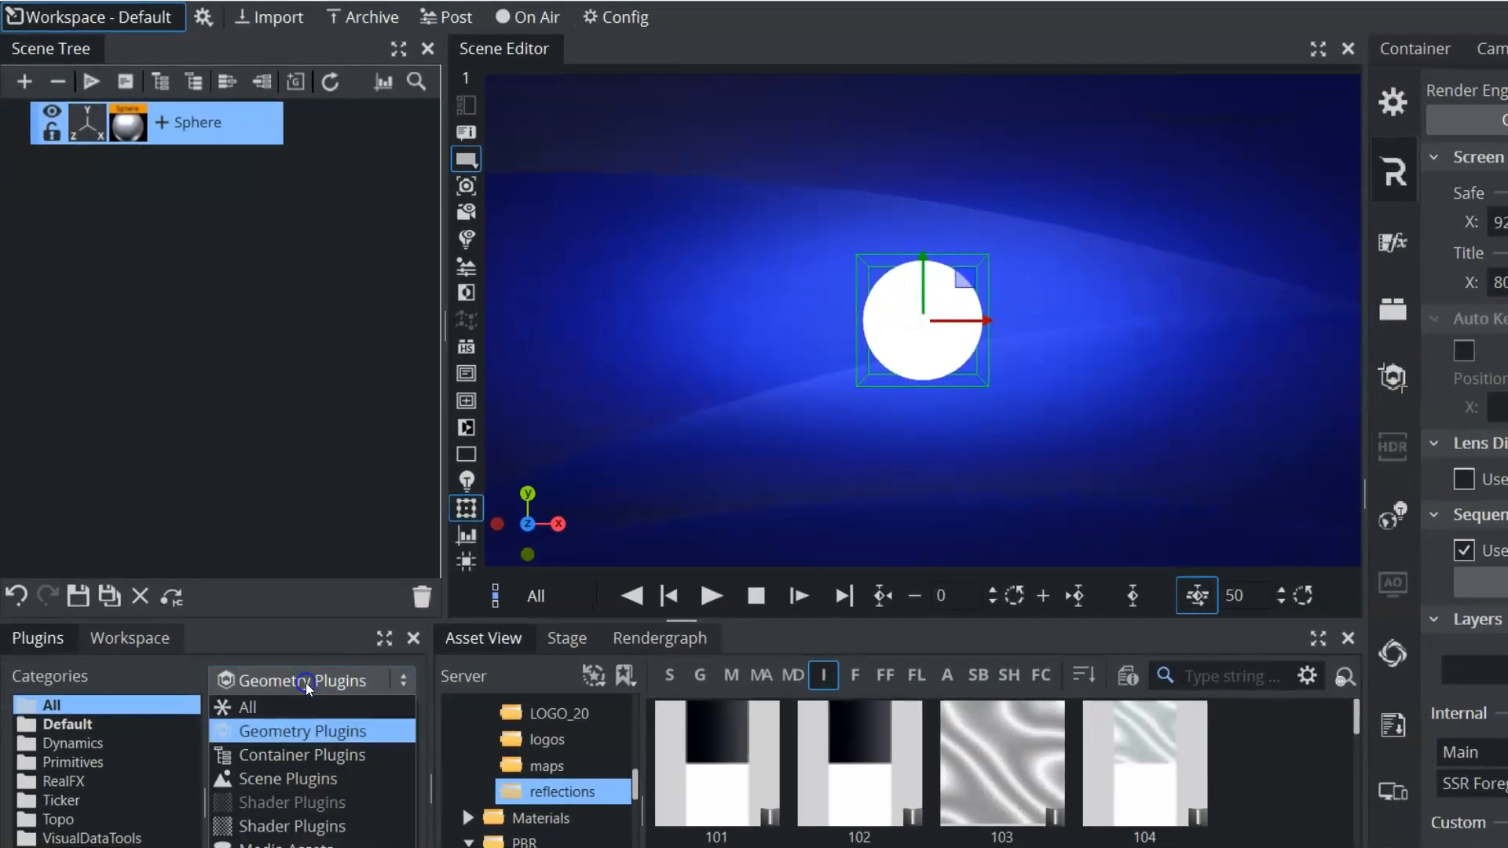
left_click(289, 754)
scroll(407, 750, "down", 10)
left_click_drag(291, 748, 187, 122)
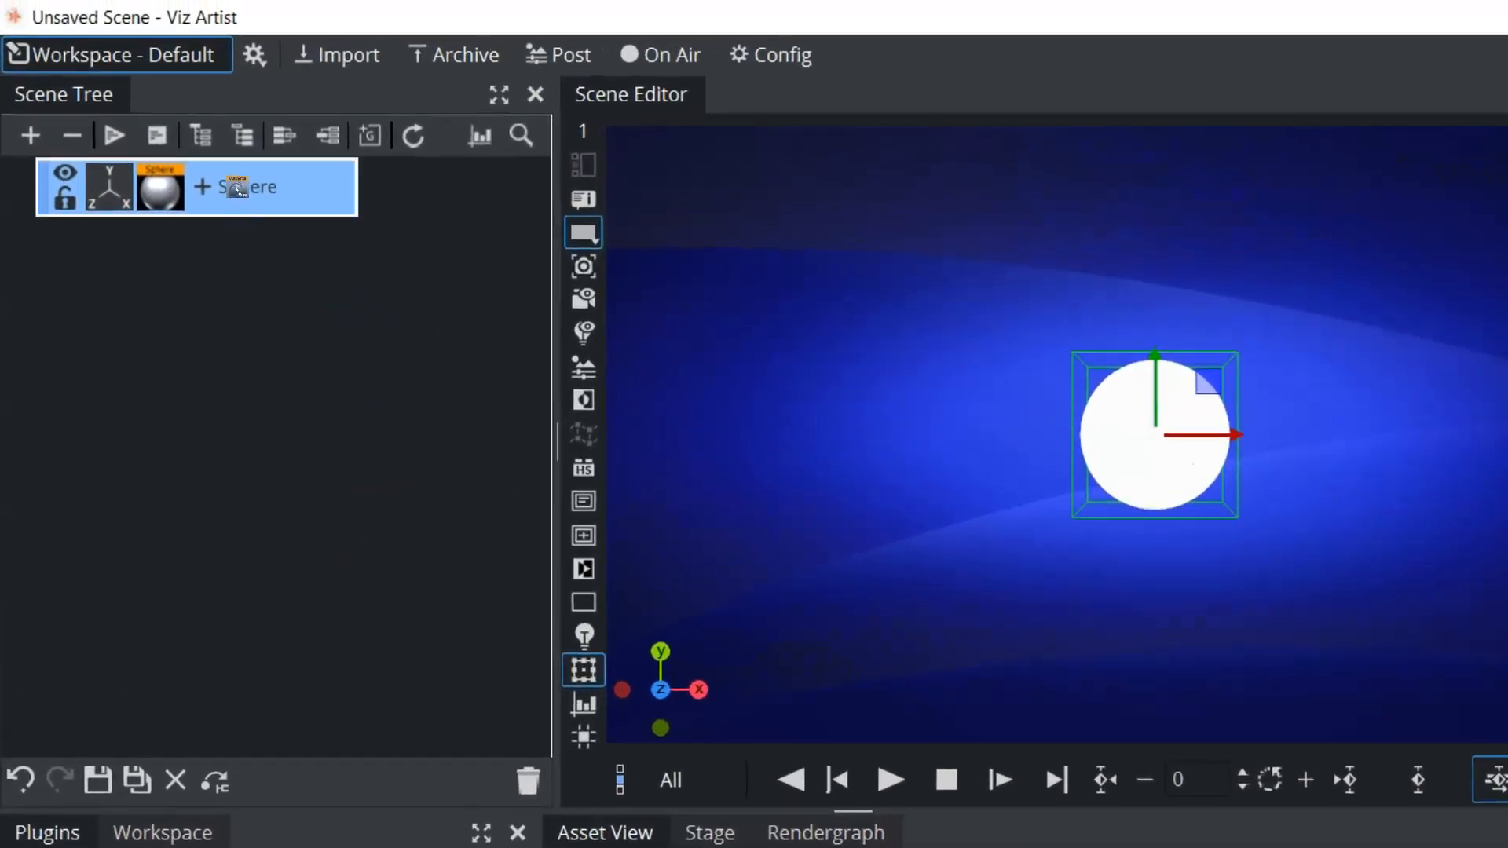
left_click_drag(235, 189, 237, 190)
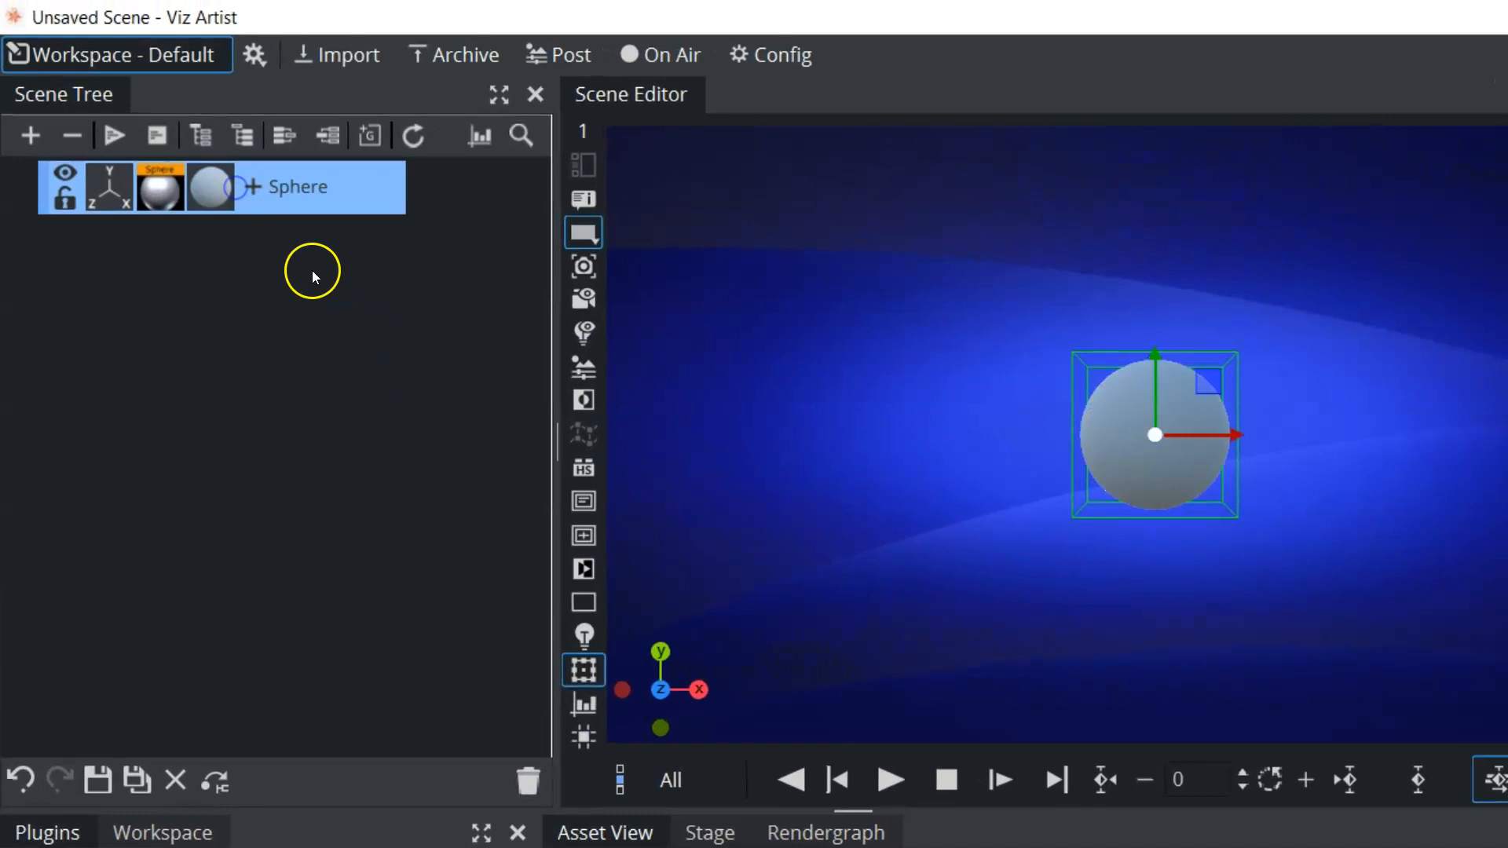
left_click(215, 185)
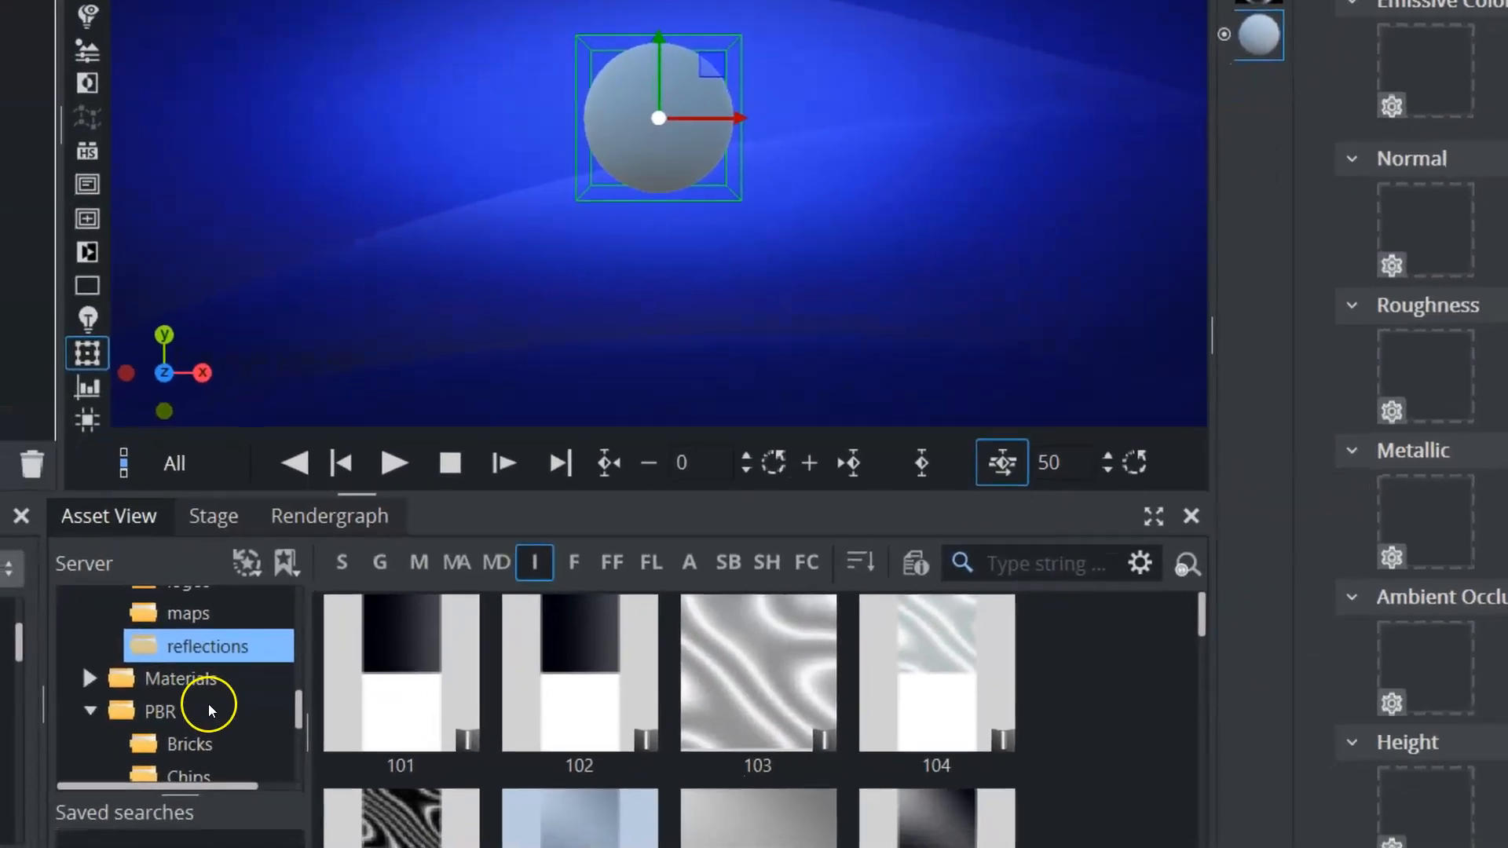
Assign the Metal027_1K color, metallic and displacement images from the PBR Metal1 folder to the material's Color, Metallic and Height channels
scroll(209, 704, "down", 1)
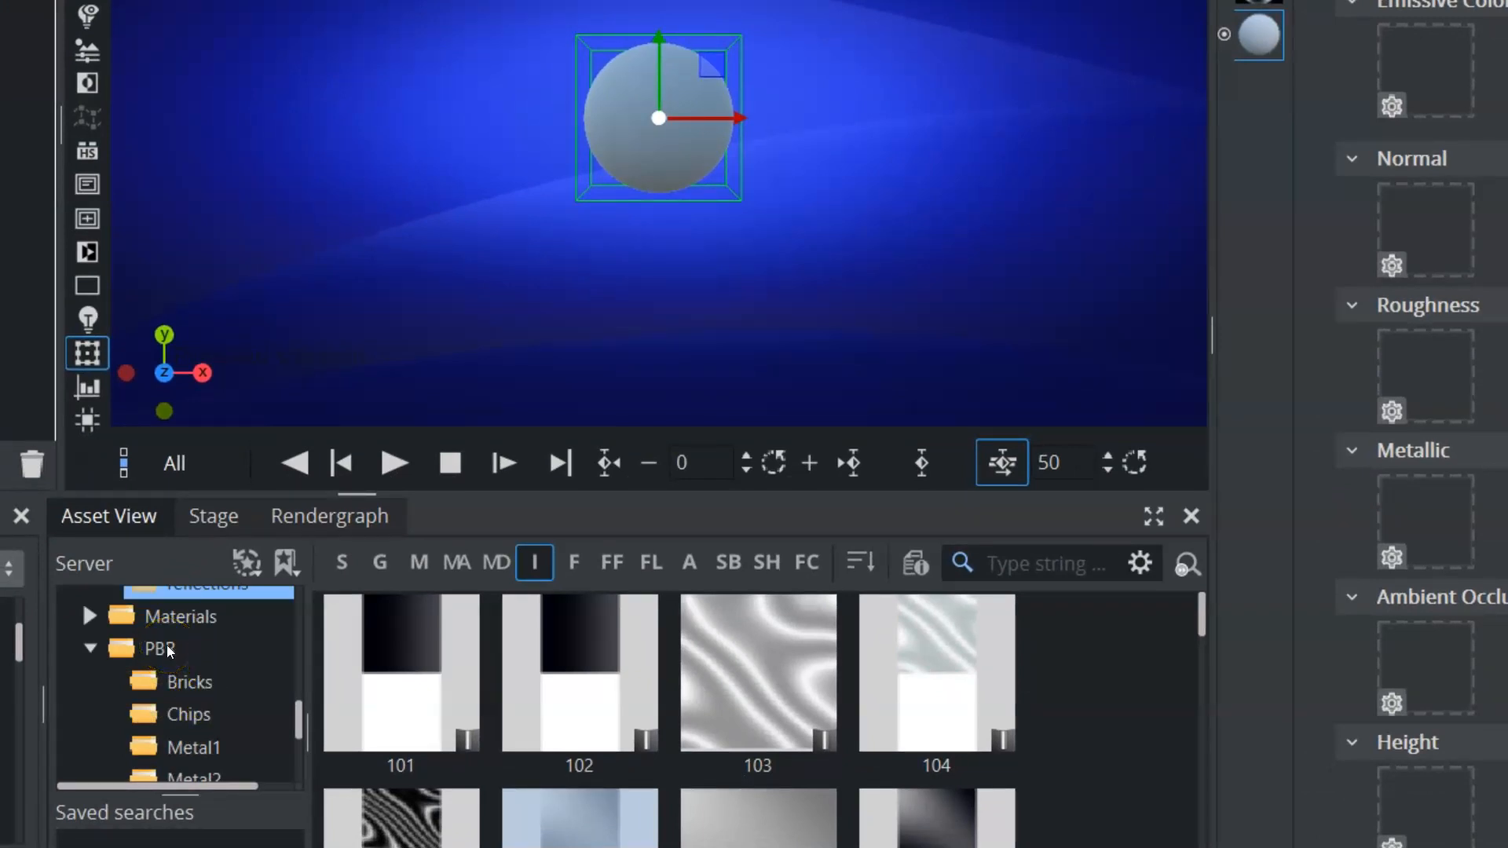
left_click(189, 745)
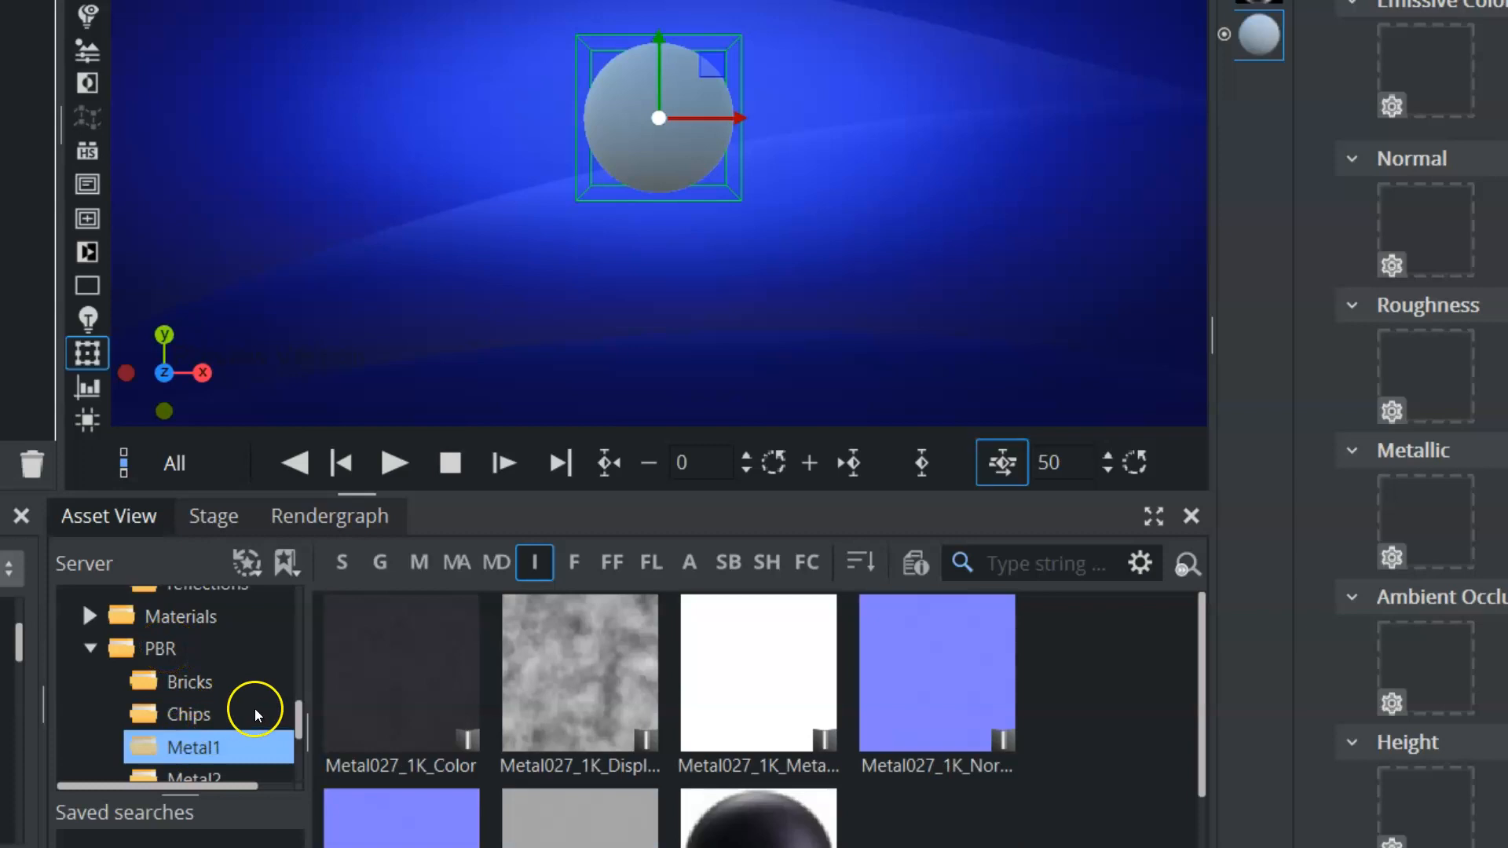
left_click_drag(399, 693, 1101, 128)
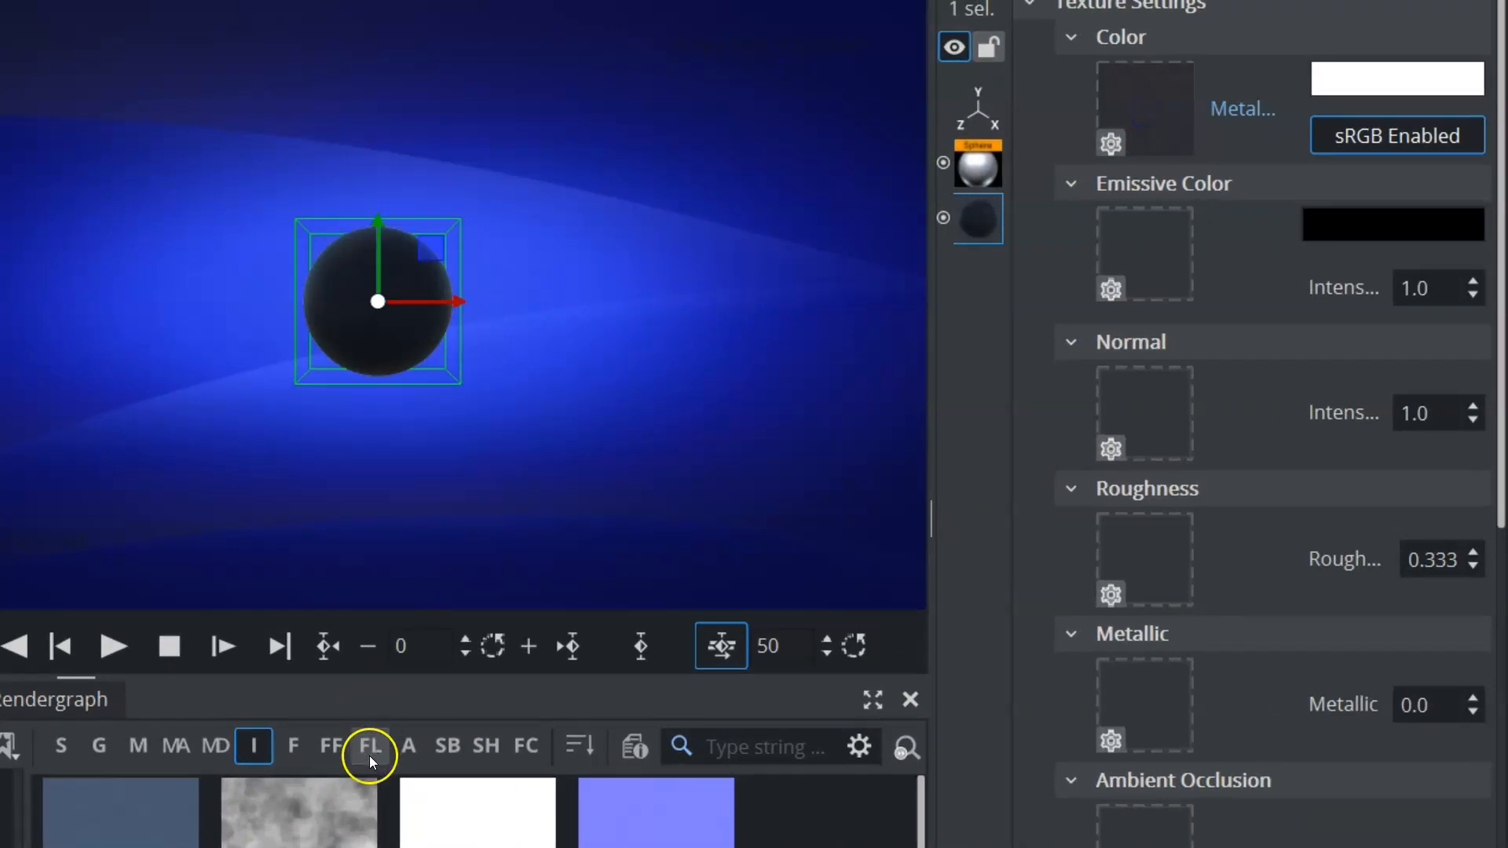
left_click_drag(298, 813, 1147, 552)
left_click_drag(465, 845, 1141, 697)
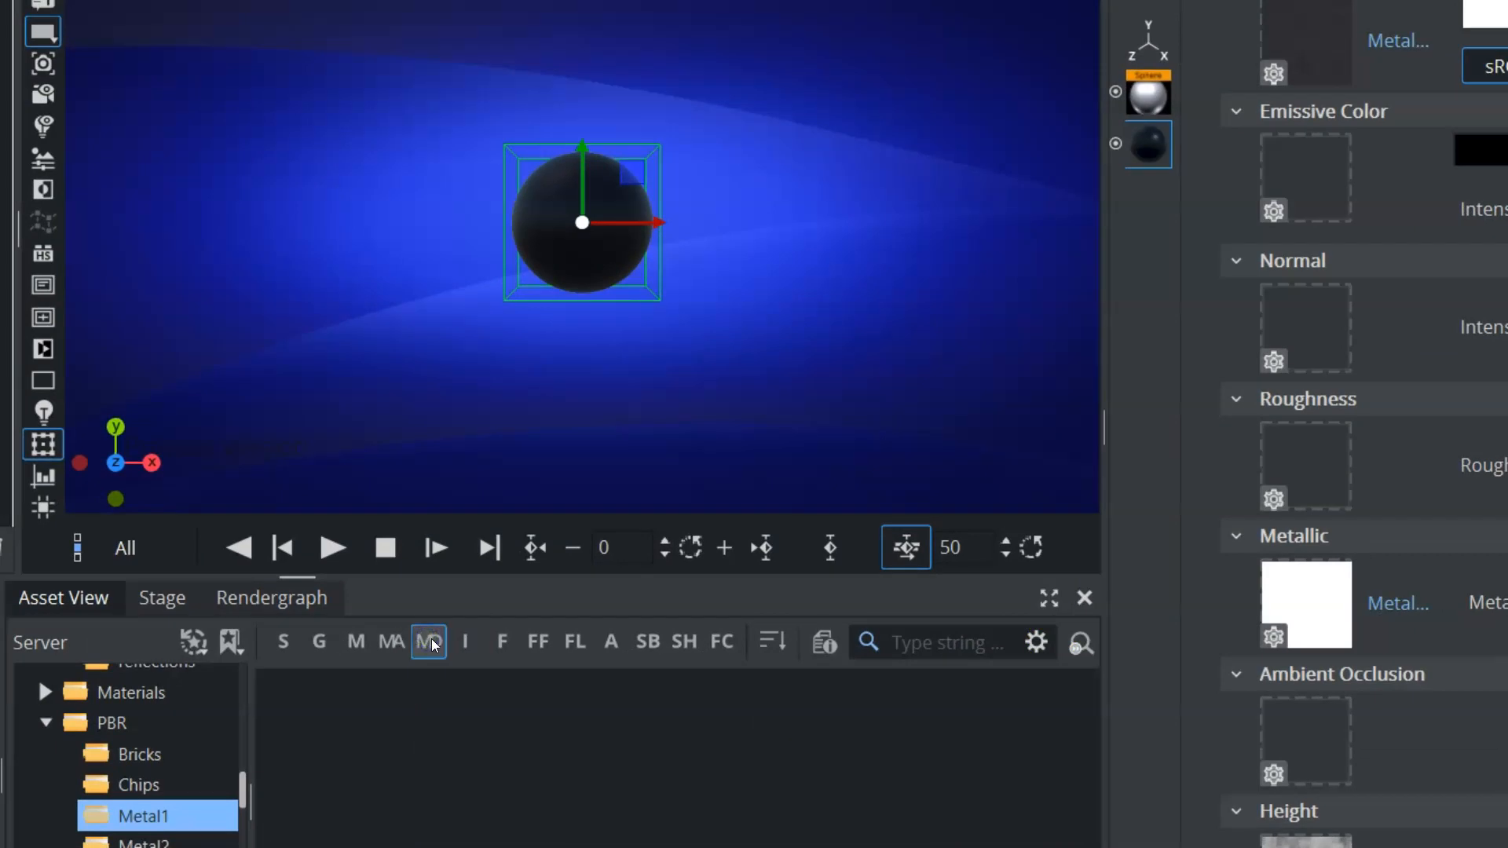
Check the Metal1 folder for material assets, and filter the asset list back to images
left_click(395, 643)
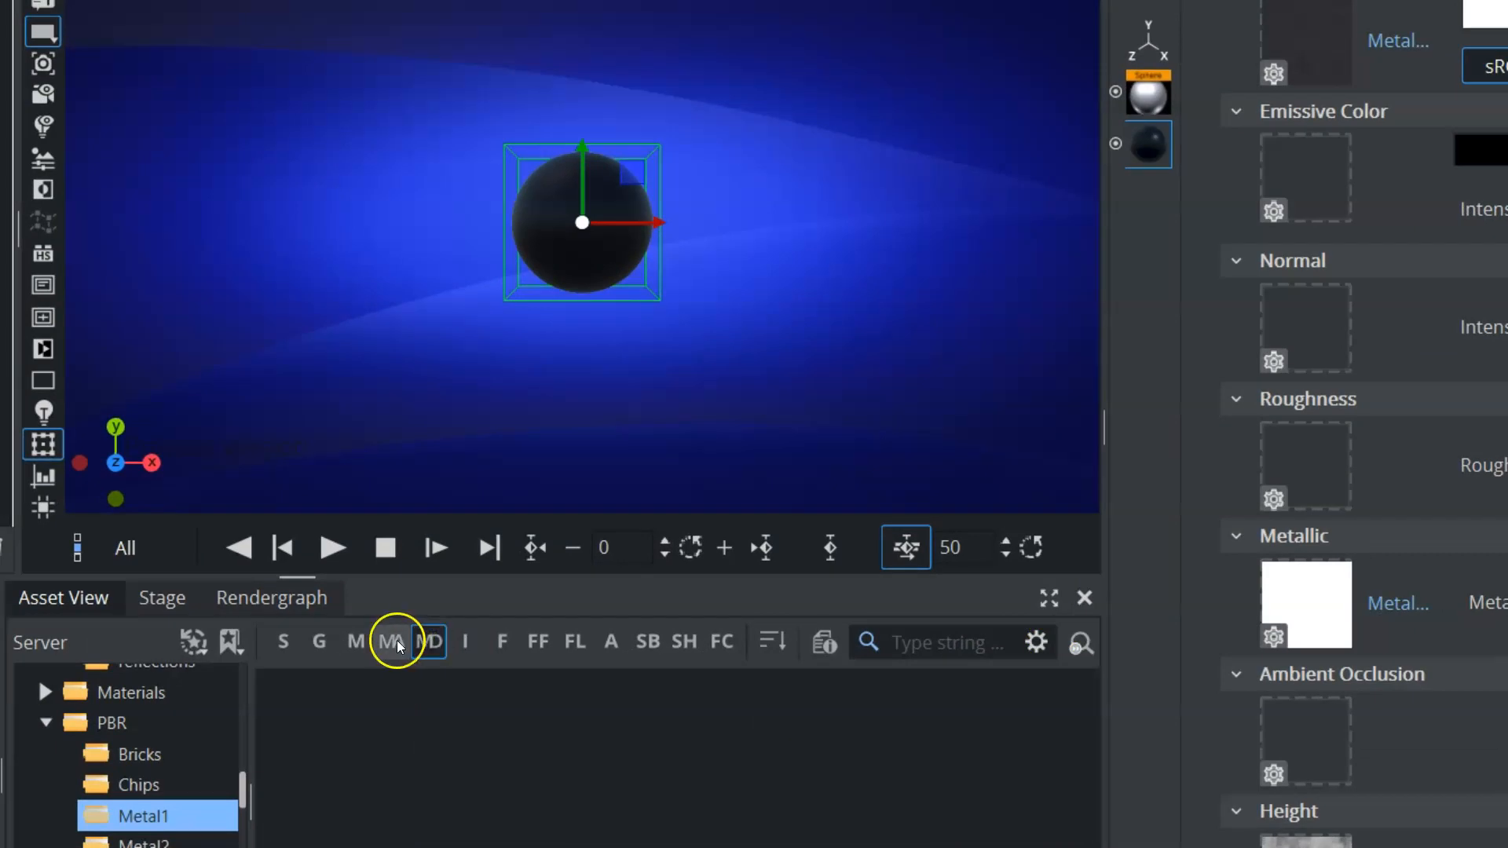
left_click(460, 644)
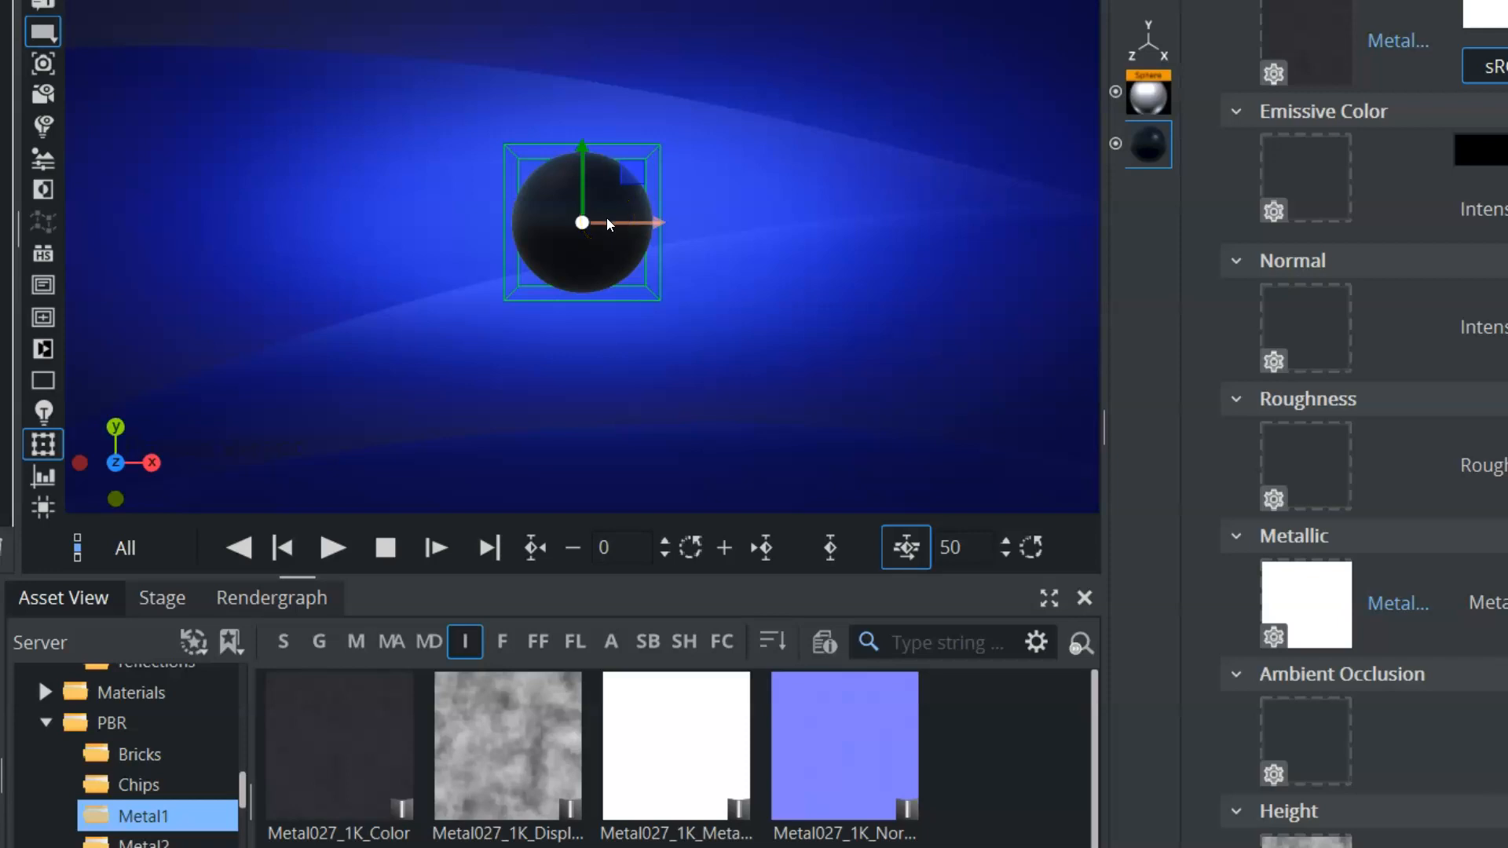
Browse the design_textures folder and open the first bigstock render image from the Images folder in the image editor
scroll(163, 751, "up", 3)
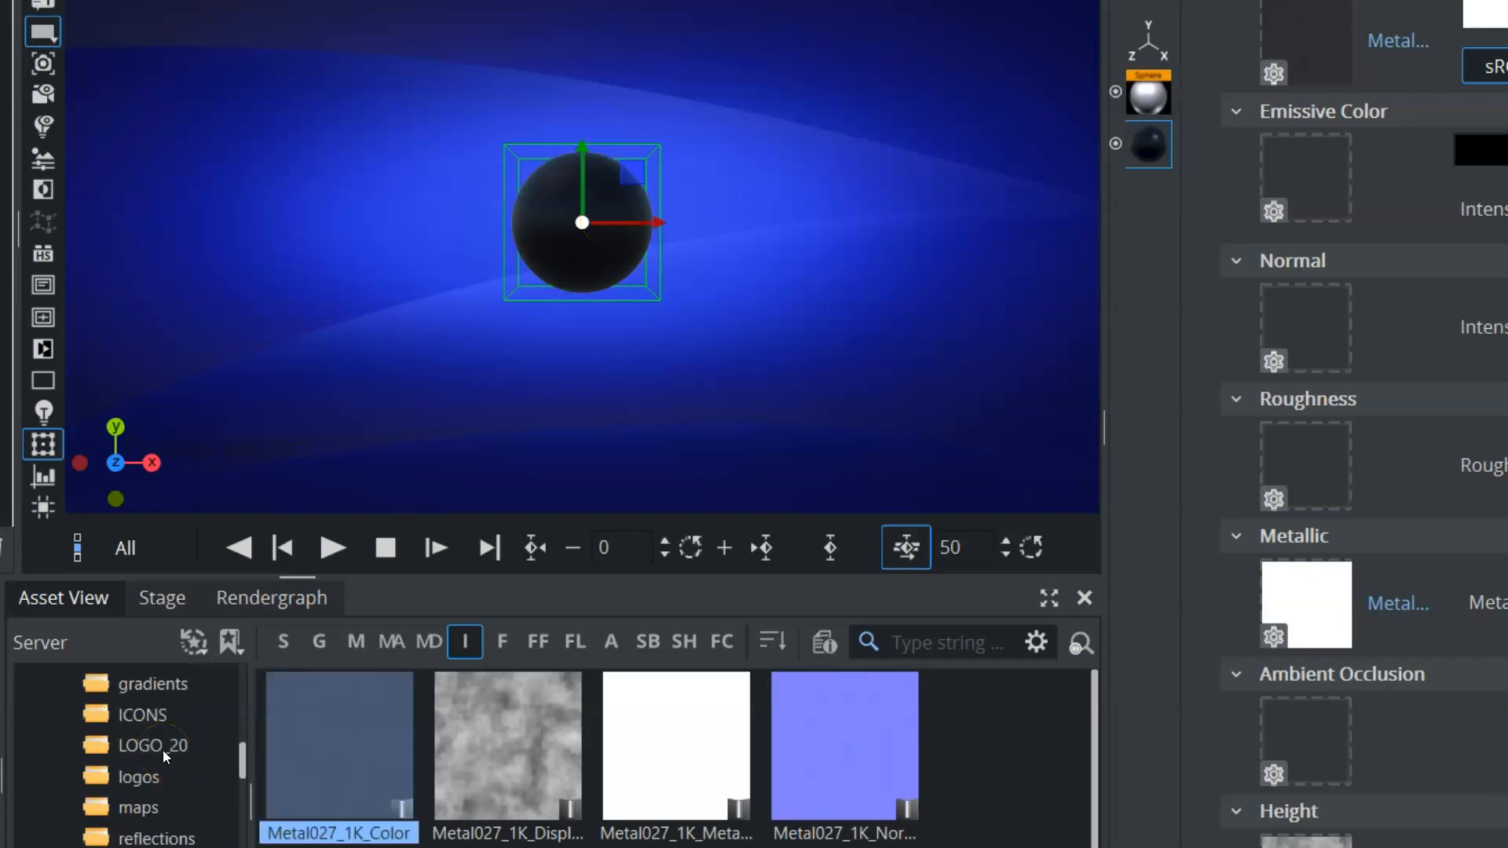
scroll(163, 751, "up", 2)
left_click(157, 711)
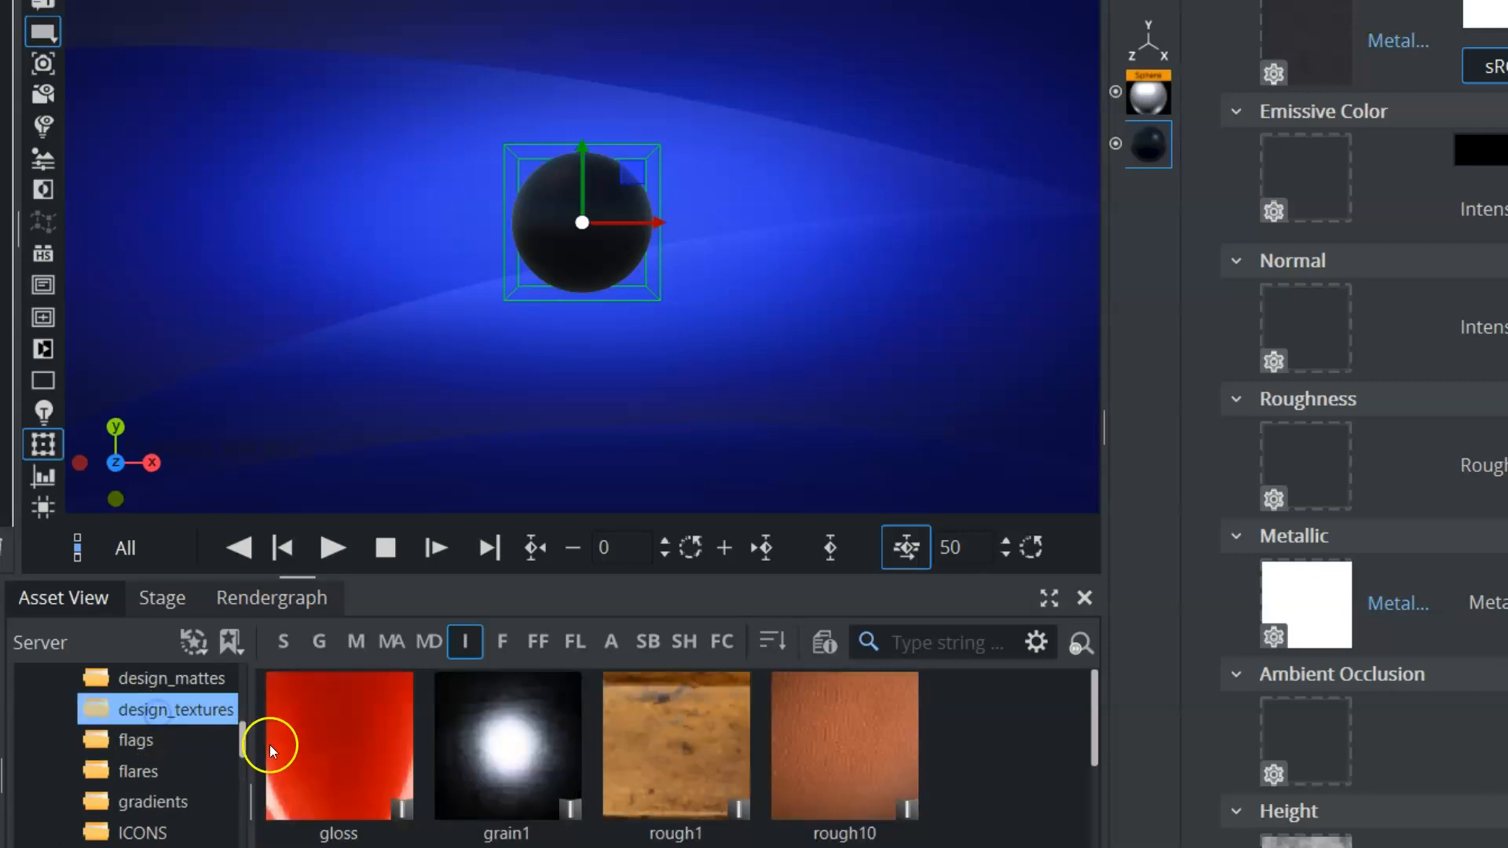
scroll(176, 756, "up", 4)
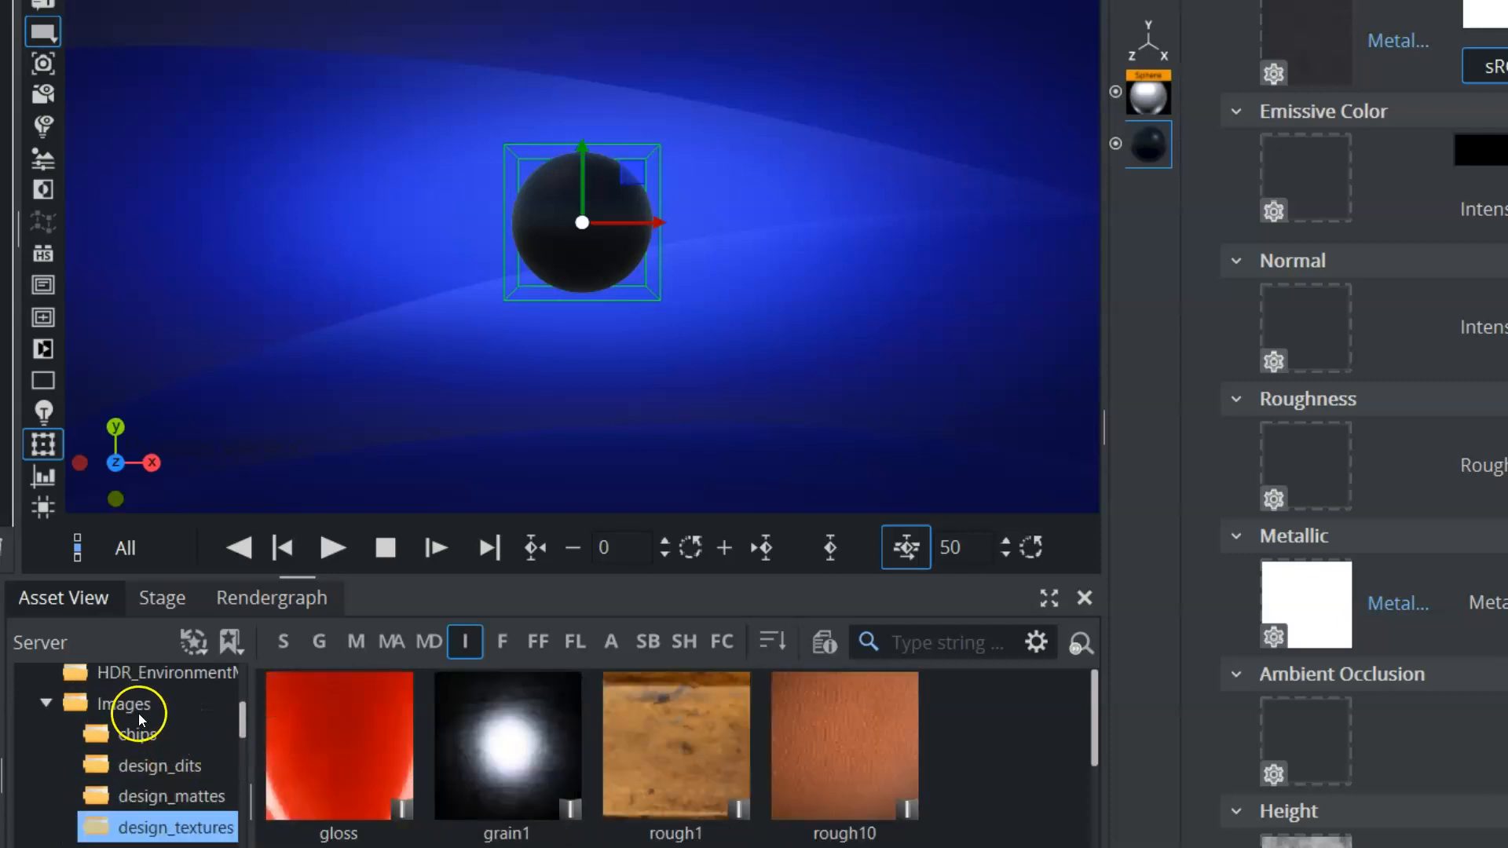
left_click(136, 709)
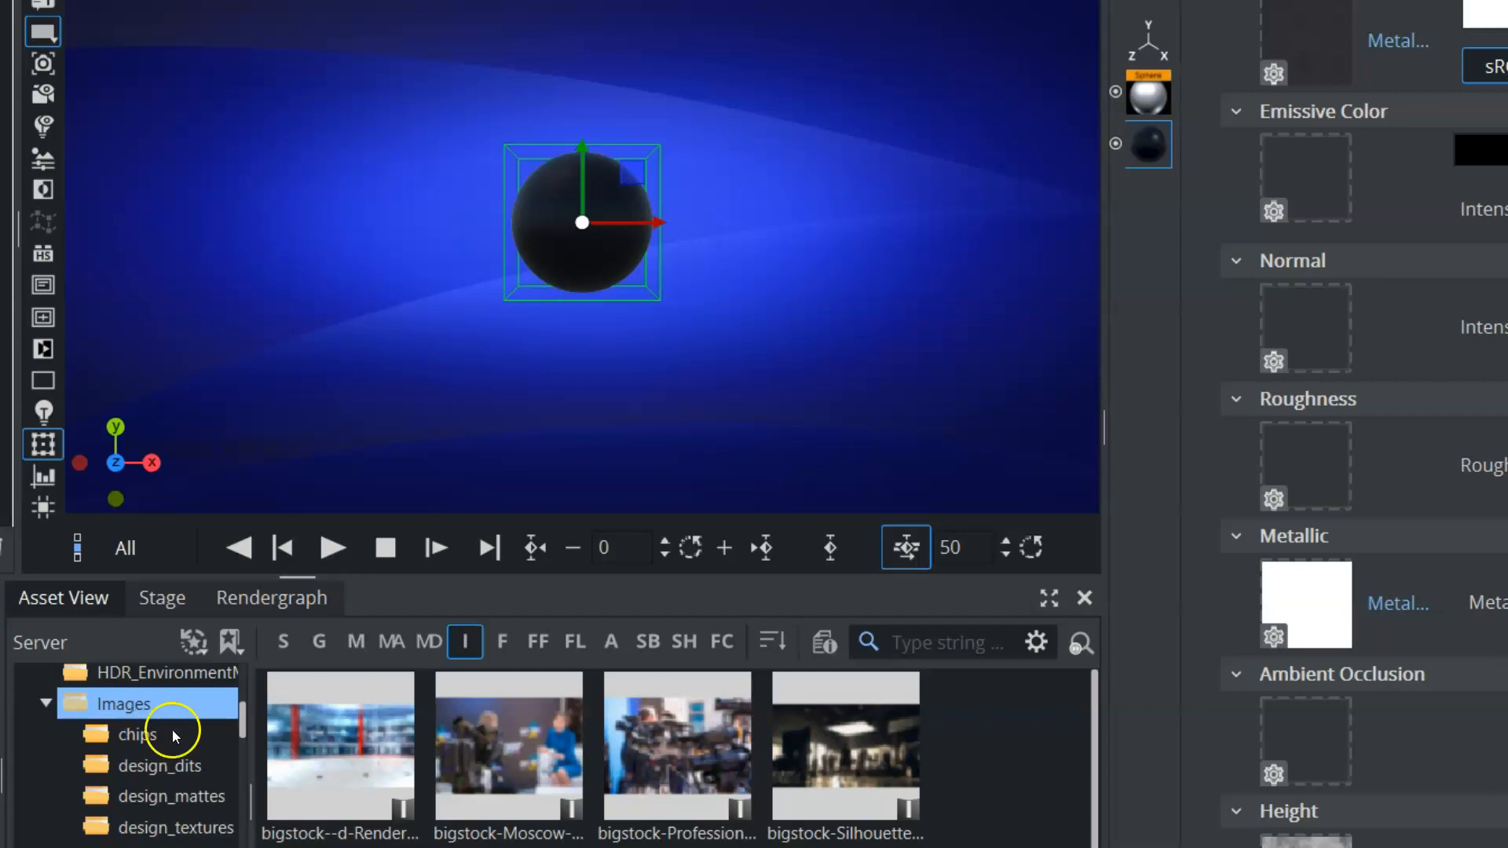
double_click(342, 738)
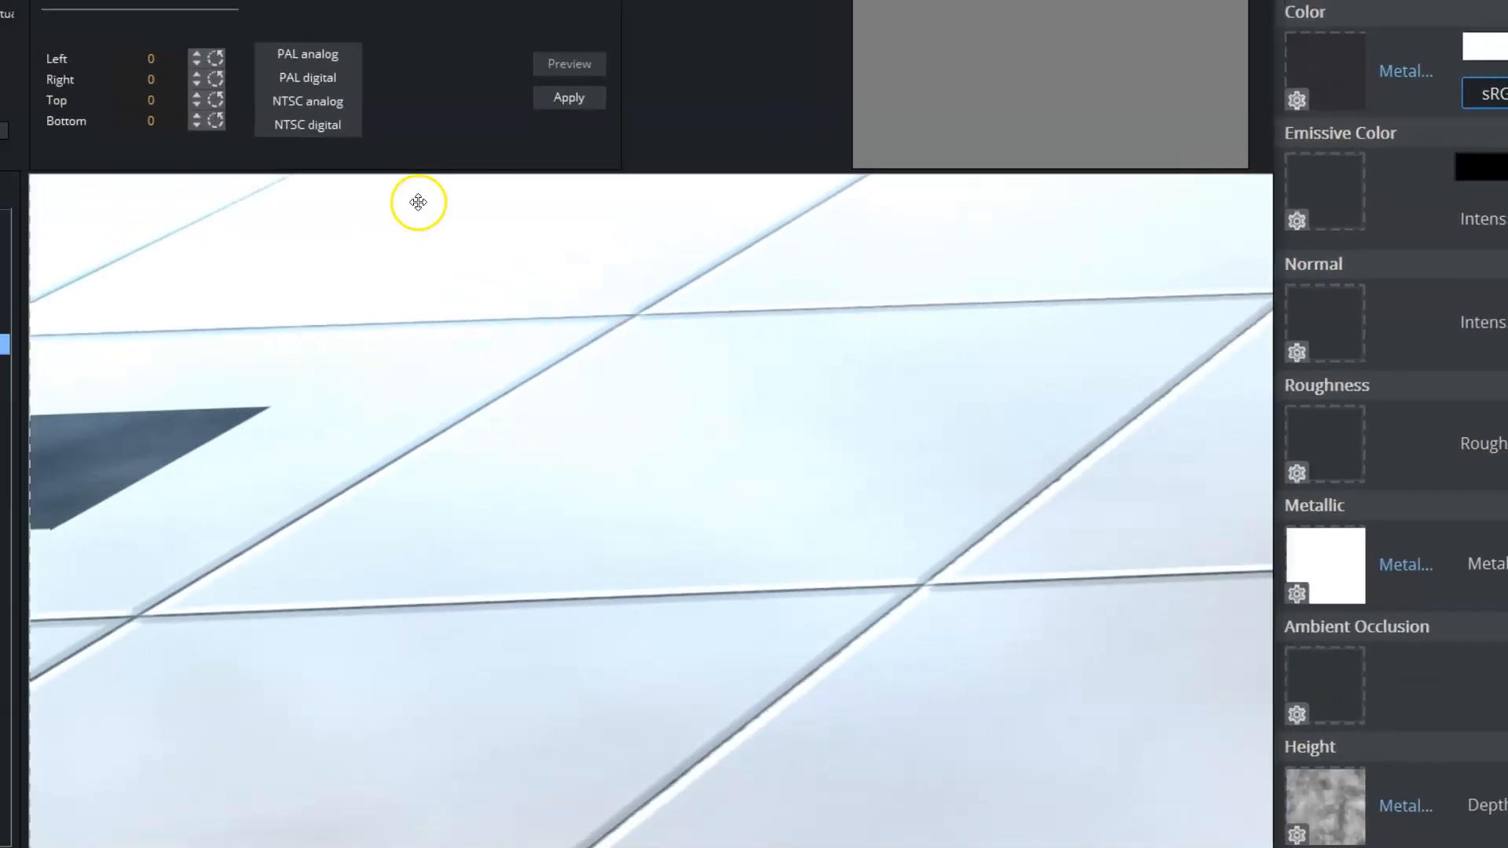